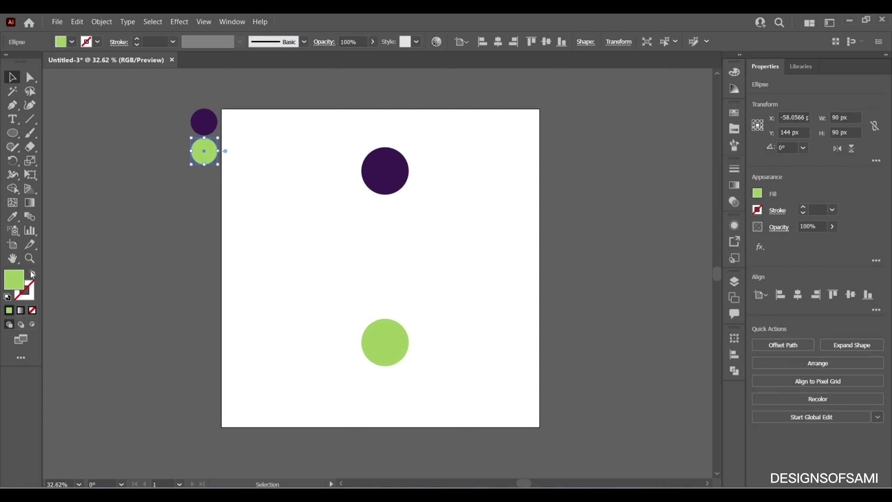
# Check the small green circle's fill colour code and hide the two small sample circles beside the artboard.
pyautogui.doubleClick(21, 283)
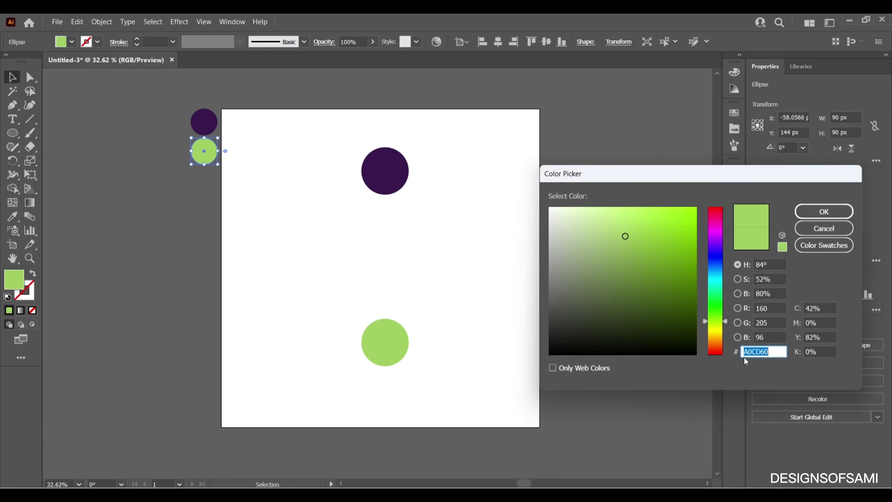
pyautogui.click(809, 228)
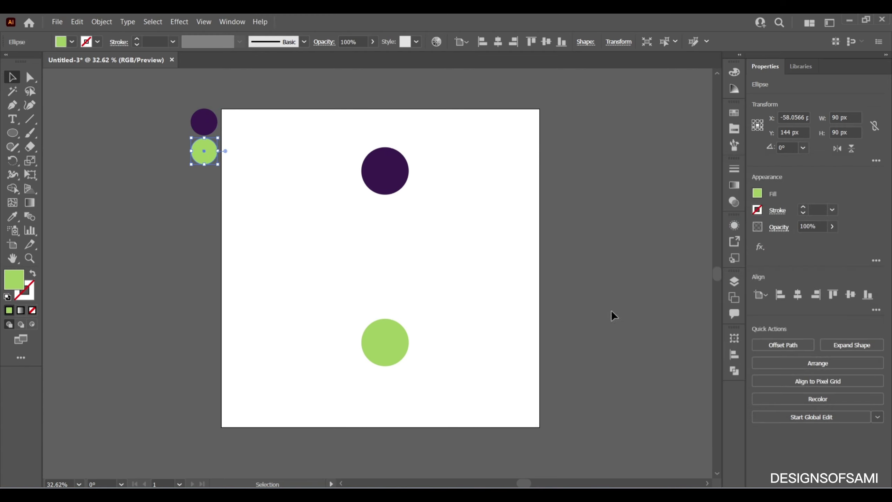
pyautogui.click(734, 281)
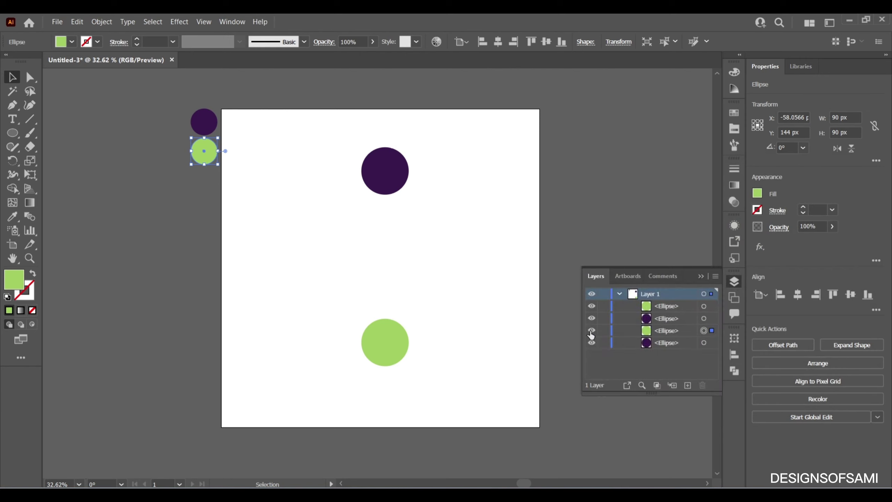
pyautogui.moveTo(592, 333); pyautogui.dragTo(592, 343)
pyautogui.click(733, 283)
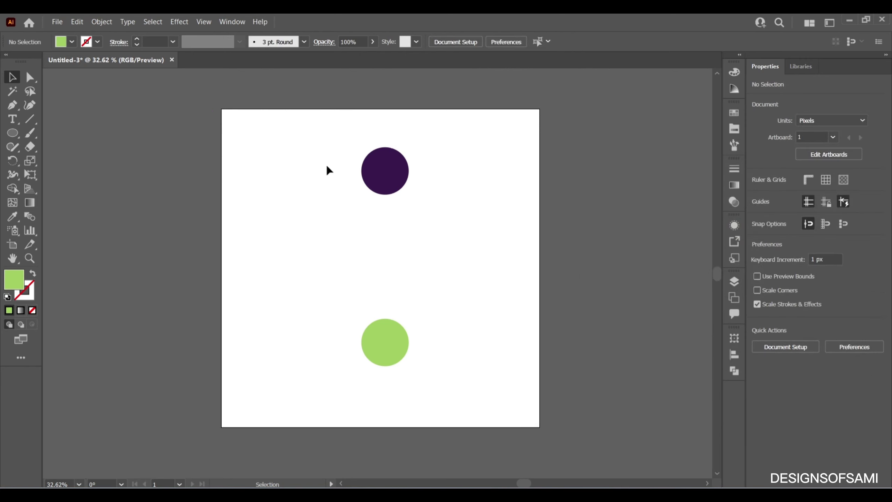
# Select the purple and green circles and set the blend options to Specified Steps with 200 steps.
pyautogui.moveTo(369, 227); pyautogui.dragTo(415, 346)
pyautogui.click(101, 21)
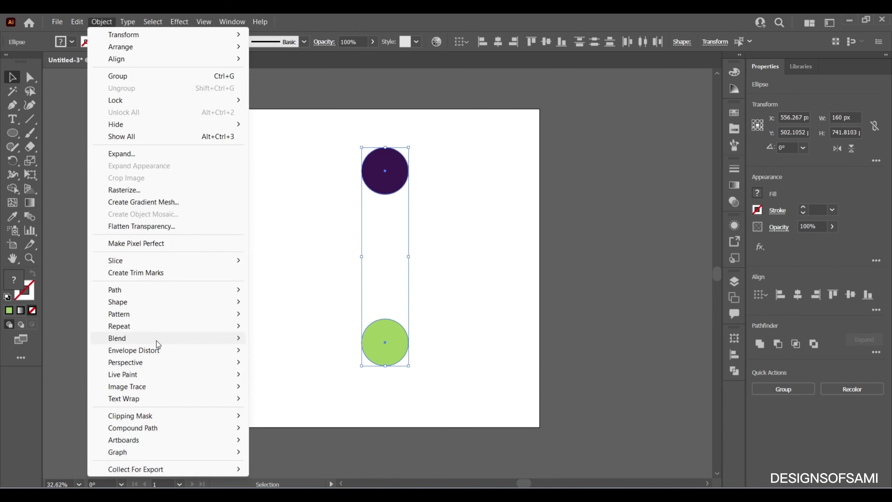
pyautogui.moveTo(158, 344)
pyautogui.click(291, 367)
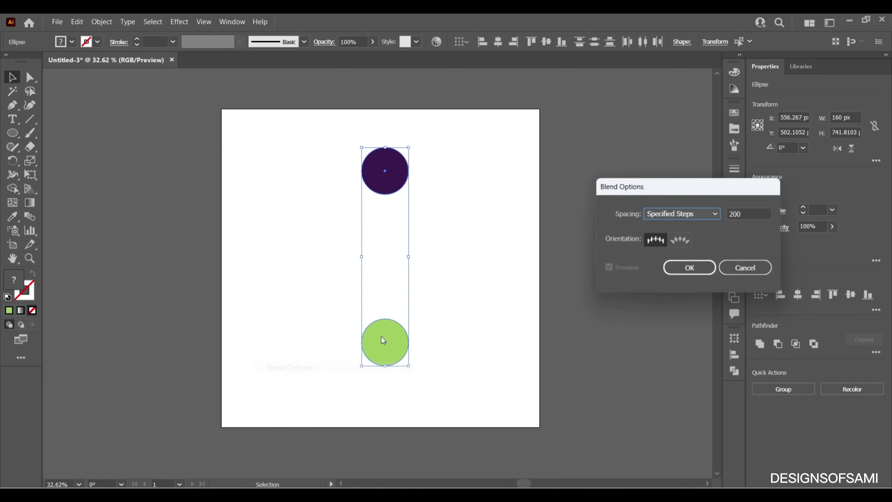
pyautogui.click(668, 215)
pyautogui.click(708, 243)
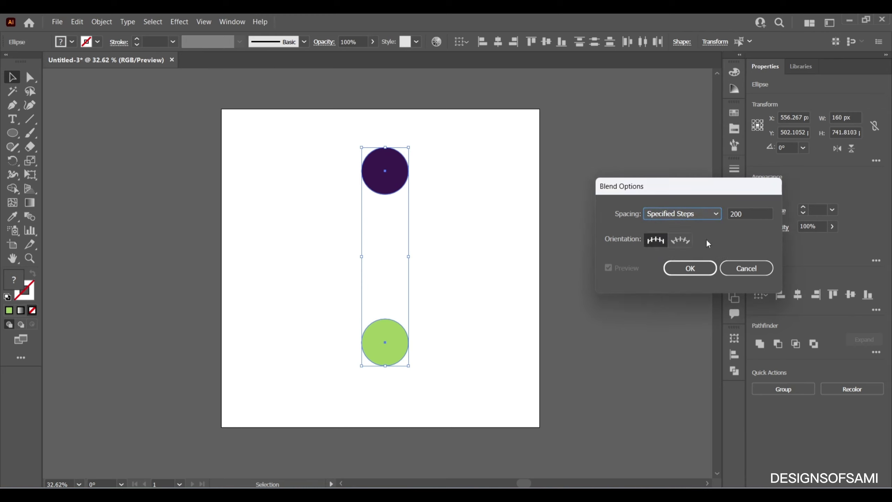
pyautogui.click(754, 214)
pyautogui.click(689, 269)
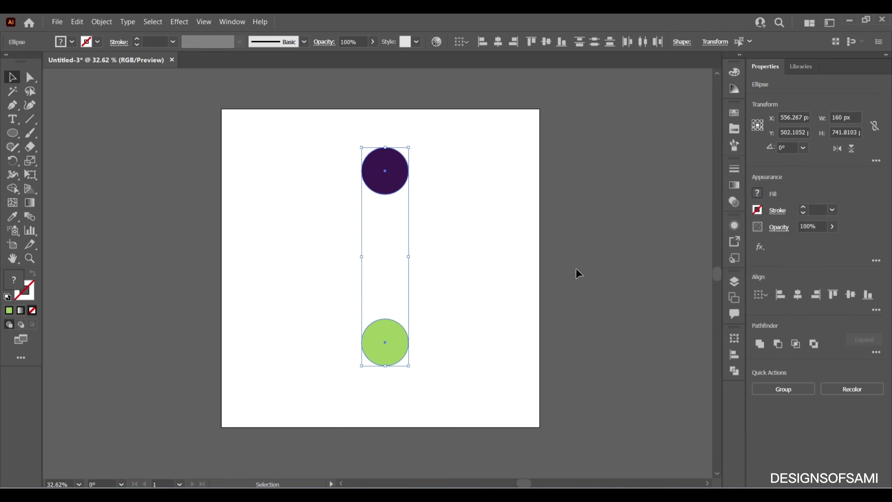
# Make a blend between the two selected circles to form a vertical gradient bar.
pyautogui.click(100, 23)
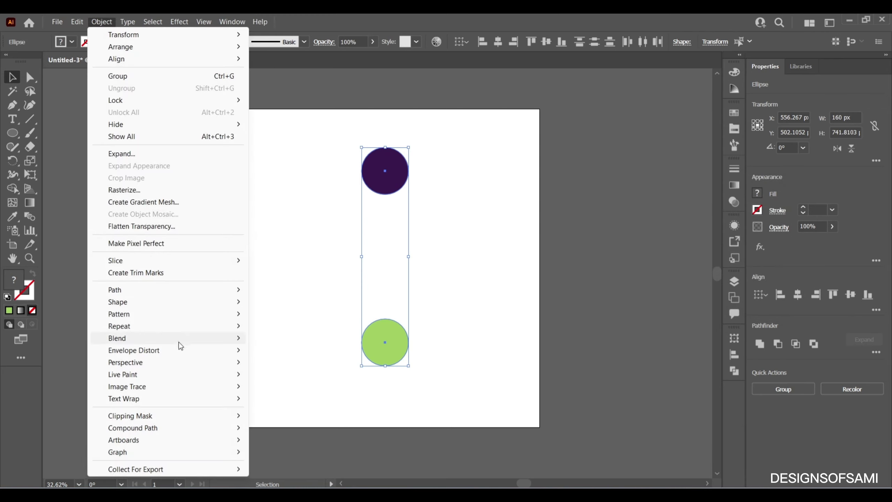
pyautogui.moveTo(229, 340)
pyautogui.click(275, 338)
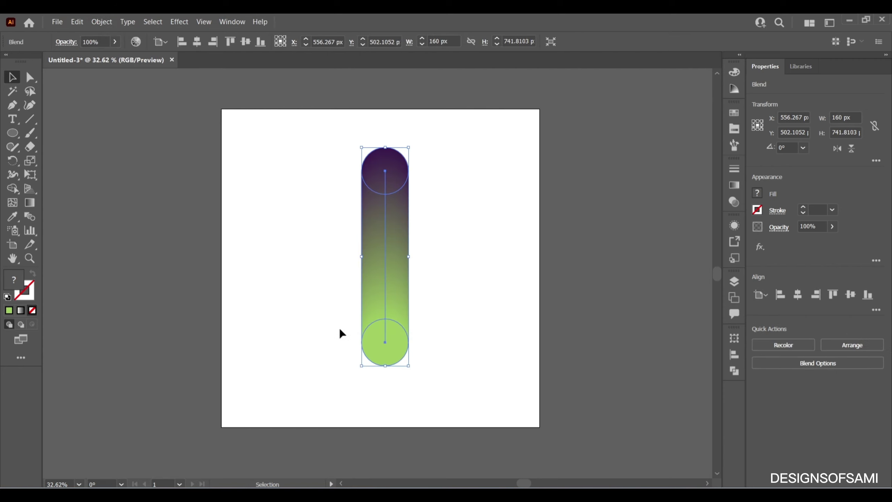
pyautogui.click(449, 213)
# Move the gradient bar into the artboard's upper-left corner and place a copy directly below it, end to end.
pyautogui.click(392, 237)
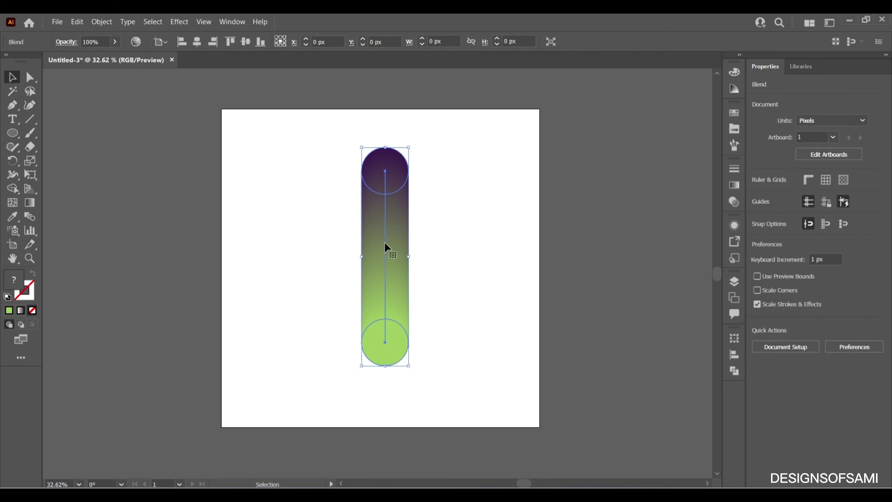
pyautogui.moveTo(392, 240); pyautogui.dragTo(252, 203)
pyautogui.keyDown('ctrl'); pyautogui.keyDown('alt'); pyautogui.click(392, 235); pyautogui.keyUp('alt'); pyautogui.keyUp('ctrl')
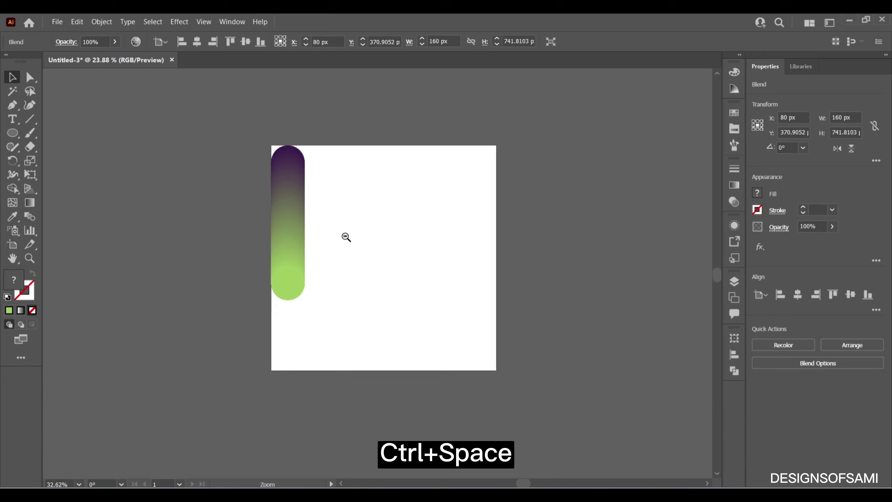
pyautogui.moveTo(383, 268); pyautogui.dragTo(374, 234)
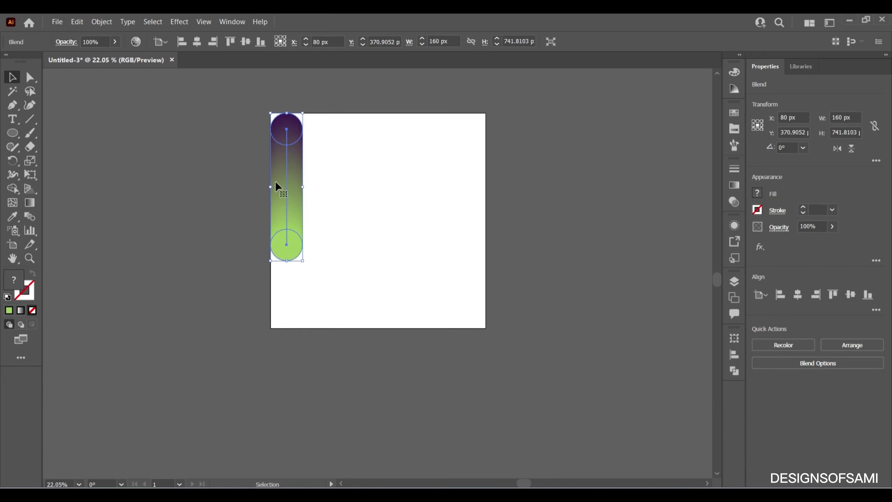
pyautogui.moveTo(281, 184); pyautogui.dragTo(285, 330)
pyautogui.click(363, 233)
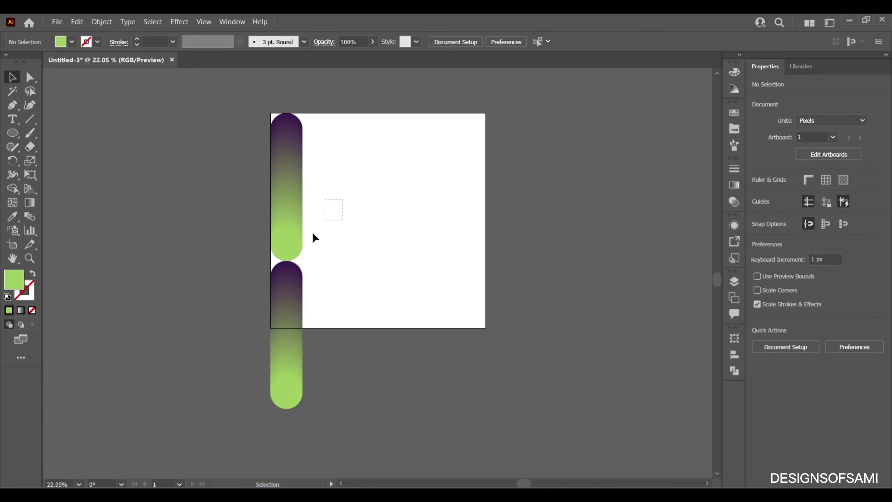
# Move the two stacked bars up together so that they are centred vertically on the artboard.
pyautogui.moveTo(326, 221); pyautogui.dragTo(297, 281)
pyautogui.moveTo(291, 206); pyautogui.dragTo(290, 168)
pyautogui.click(333, 202)
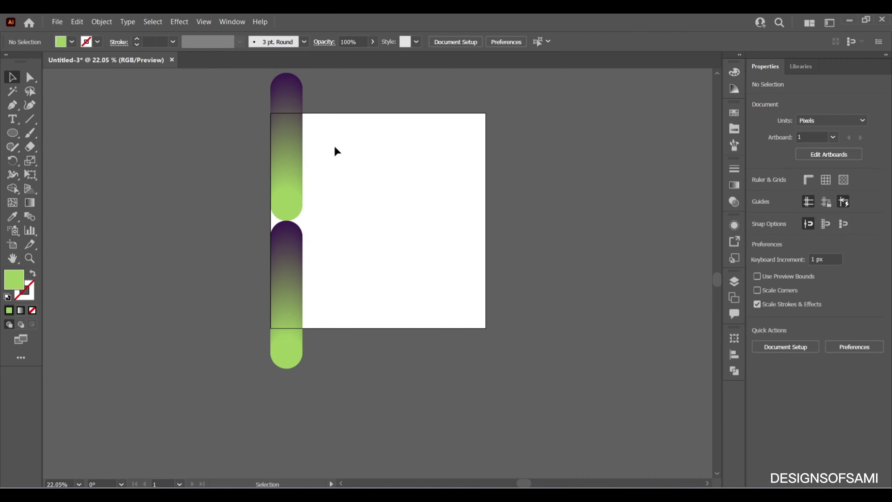
# Duplicate the column of two bars directly to its right, touching the first column.
pyautogui.click(283, 244)
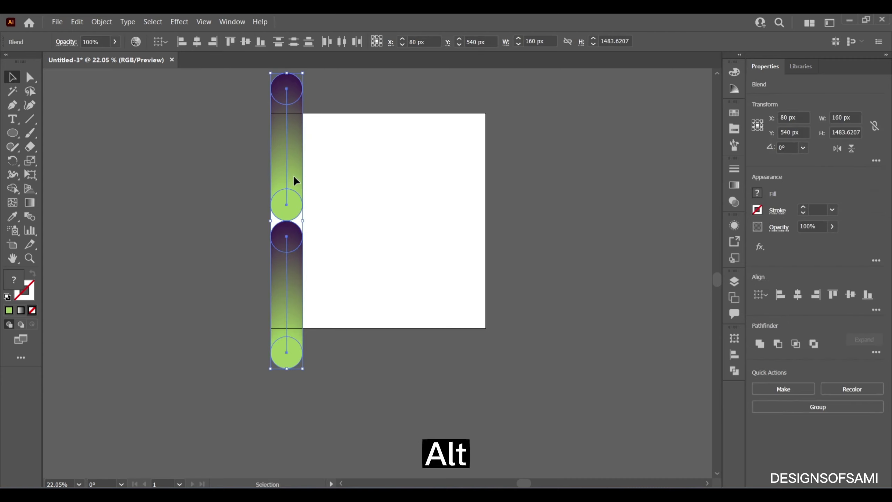
pyautogui.moveTo(294, 178); pyautogui.dragTo(327, 176)
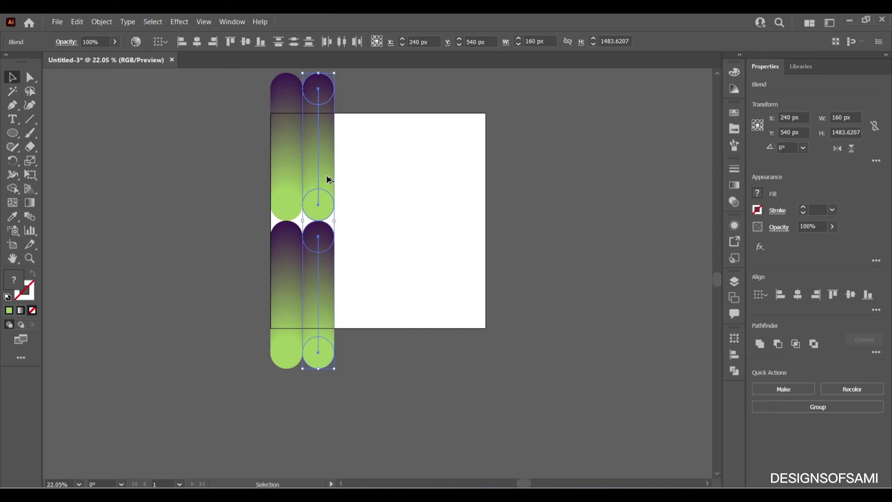
pyautogui.click(380, 167)
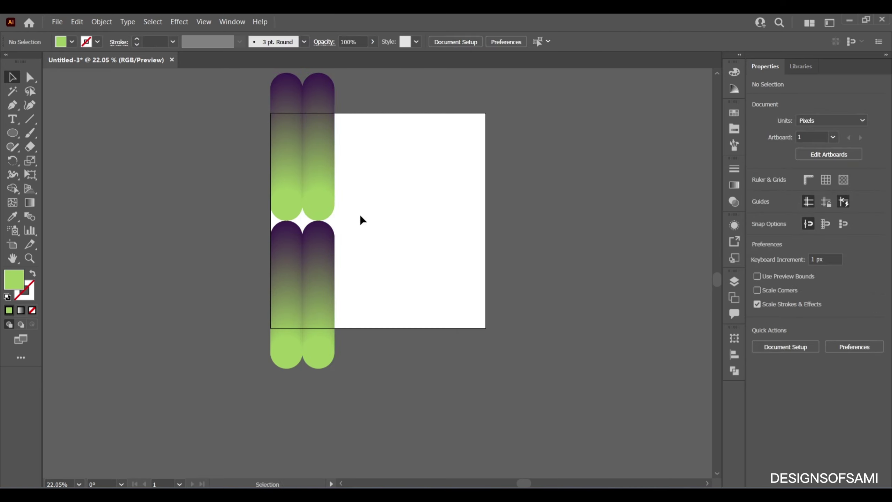
# Extend the second column to three bars and offset it vertically by half a bar against the first column.
pyautogui.click(320, 186)
pyautogui.moveTo(320, 186); pyautogui.dragTo(318, 395)
pyautogui.click(383, 197)
pyautogui.click(400, 290)
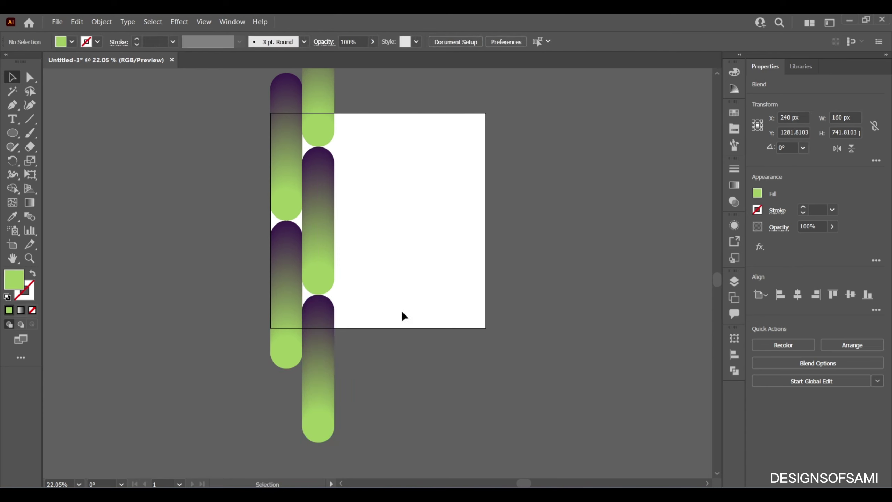
# Copy the first column to the right of the second one and repeat the copy twice, leaving one-column gaps.
pyautogui.moveTo(289, 202); pyautogui.dragTo(349, 201)
pyautogui.hotkey('ctrl', 'd')
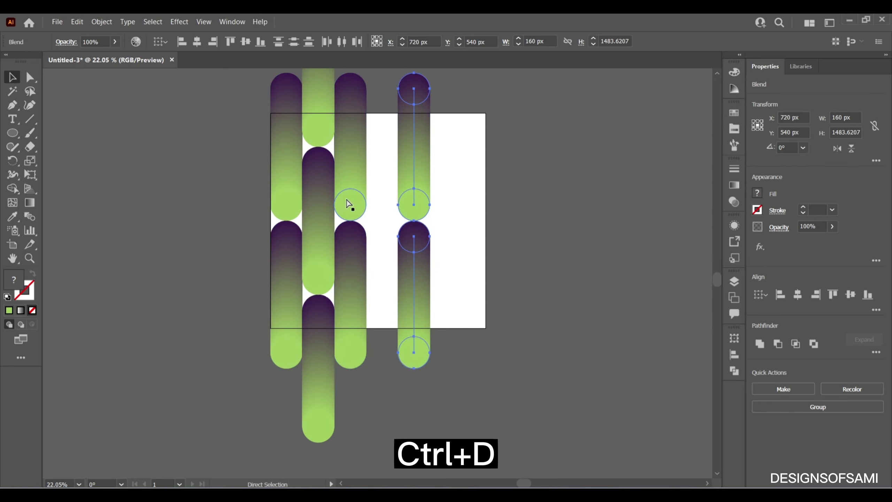
pyautogui.hotkey('ctrl', 'd')
pyautogui.click(189, 132)
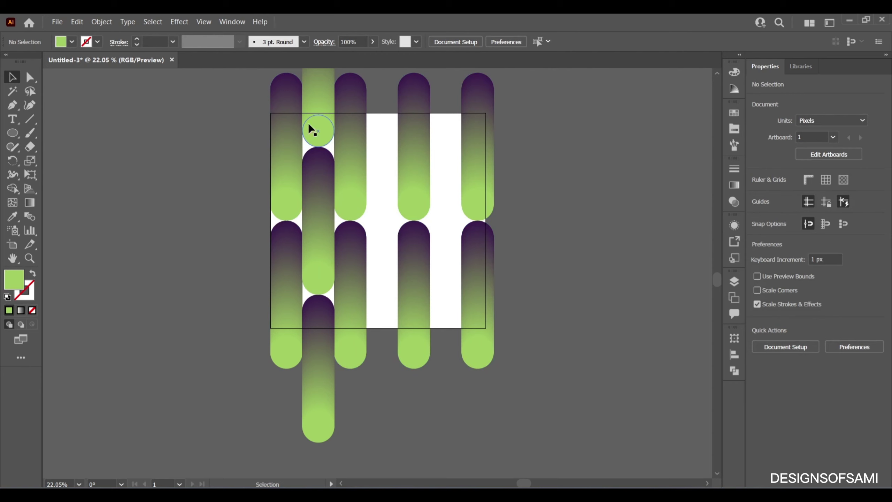
# Copy the three-bar second column into the next empty gap and repeat the copy to fill the last gap.
pyautogui.click(319, 103)
pyautogui.keyDown('shift'); pyautogui.click(320, 196); pyautogui.keyUp('shift')
pyautogui.keyDown('shift'); pyautogui.click(318, 328); pyautogui.keyUp('shift')
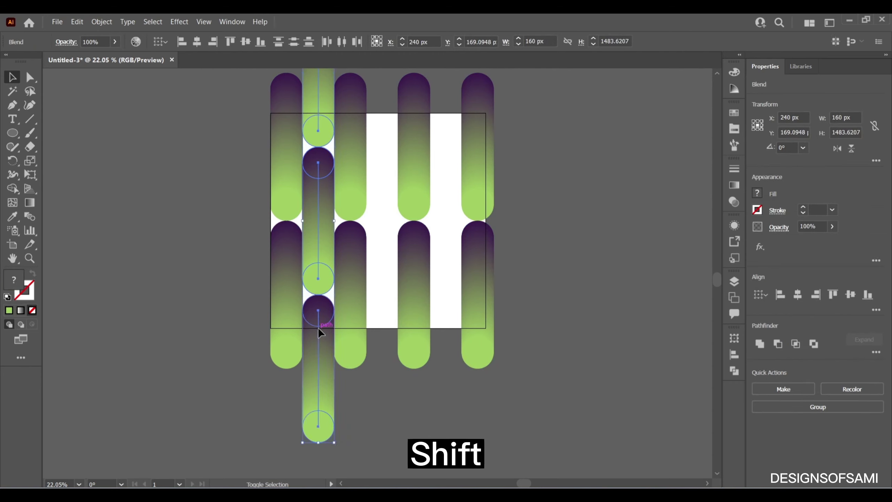
pyautogui.moveTo(316, 232); pyautogui.dragTo(384, 234)
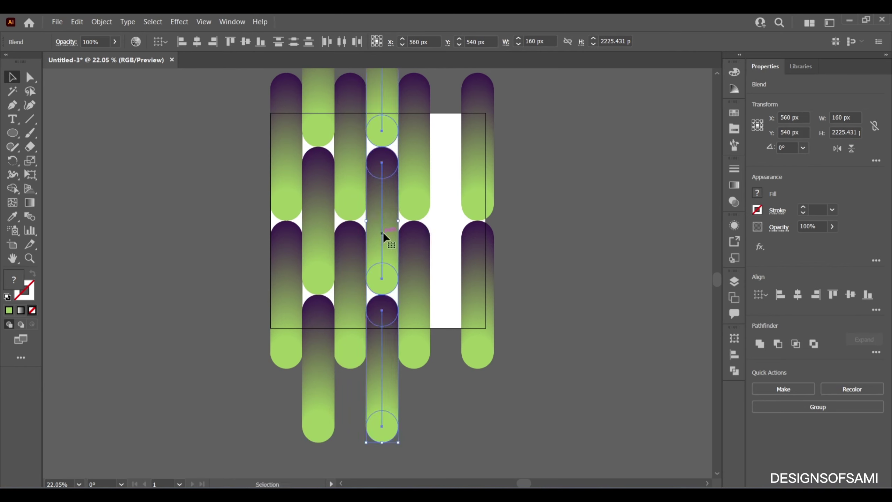
pyautogui.hotkey('ctrl', 'd')
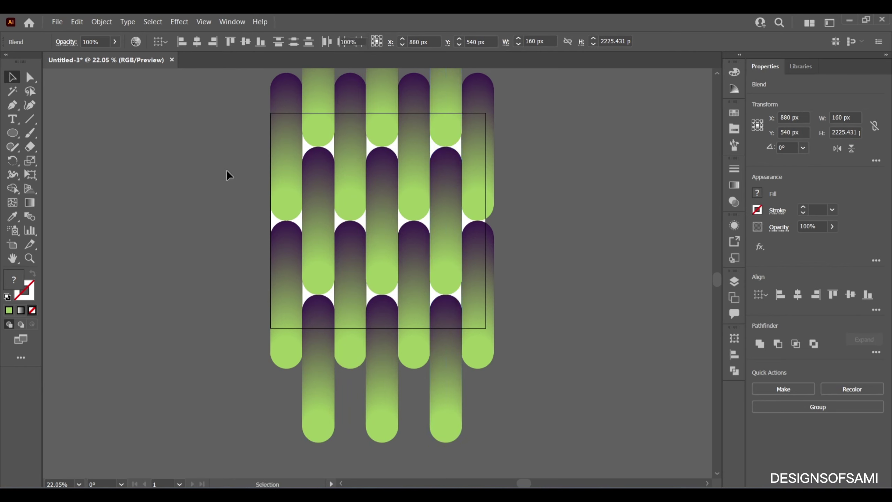
pyautogui.click(225, 169)
# Select the whole bar pattern and duplicate it into the empty area to the right of the artboard.
pyautogui.moveTo(410, 199); pyautogui.dragTo(402, 215)
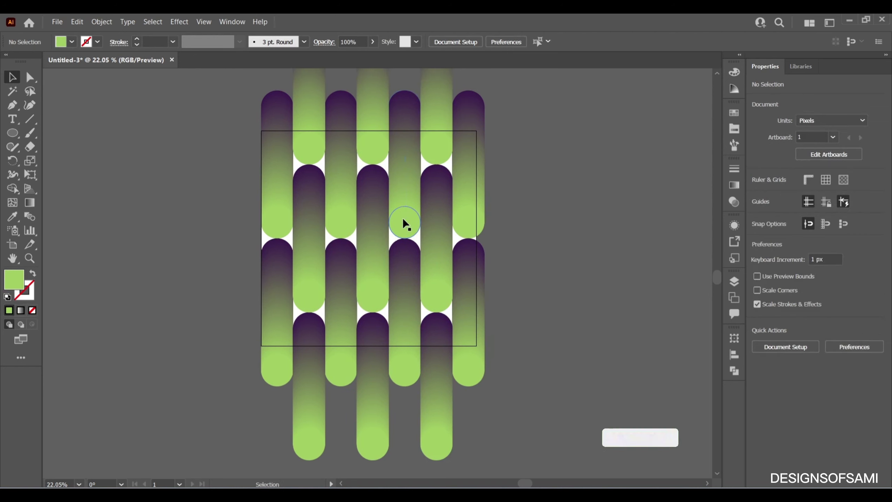
pyautogui.keyDown('ctrl'); pyautogui.keyDown('alt'); pyautogui.click(496, 187); pyautogui.keyUp('alt'); pyautogui.keyUp('ctrl')
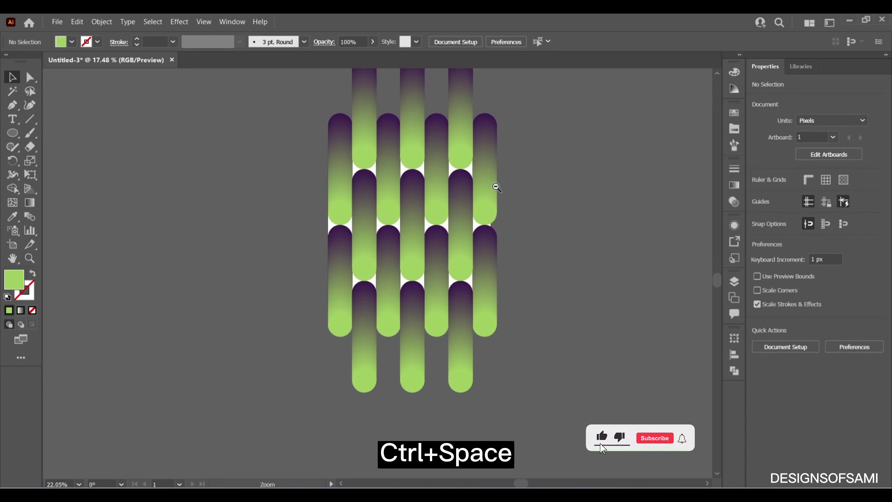
pyautogui.keyDown('ctrl'); pyautogui.keyDown('alt'); pyautogui.click(489, 188); pyautogui.keyUp('alt'); pyautogui.keyUp('ctrl')
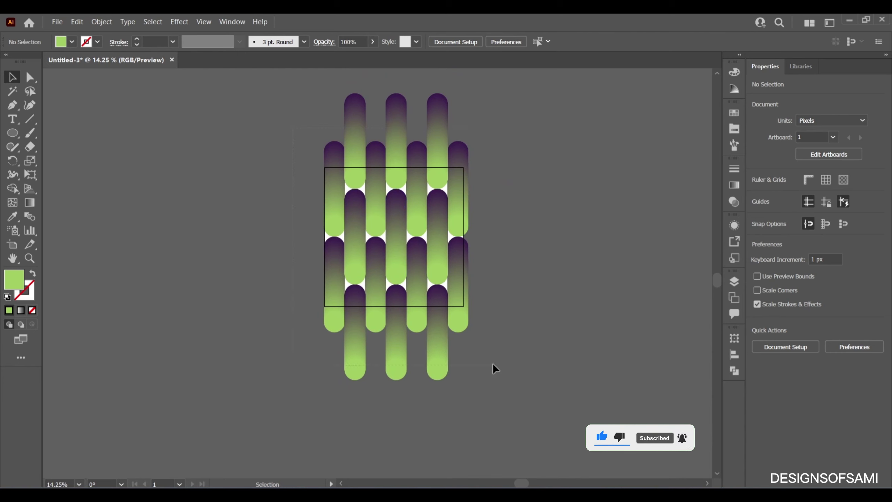
pyautogui.moveTo(493, 363); pyautogui.dragTo(464, 327)
pyautogui.moveTo(398, 240); pyautogui.dragTo(556, 244)
pyautogui.click(628, 211)
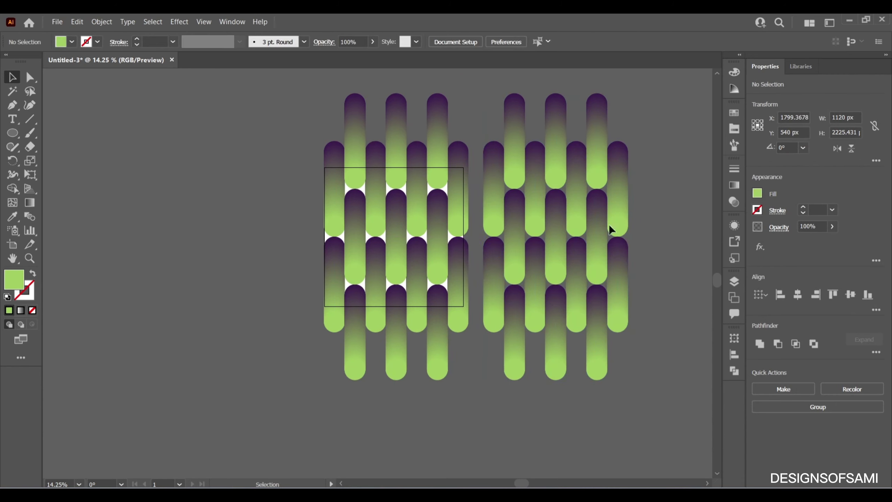
# Group all the bars of the original pattern on the artboard.
pyautogui.click(465, 354)
pyautogui.hotkey('ctrl', 'g')
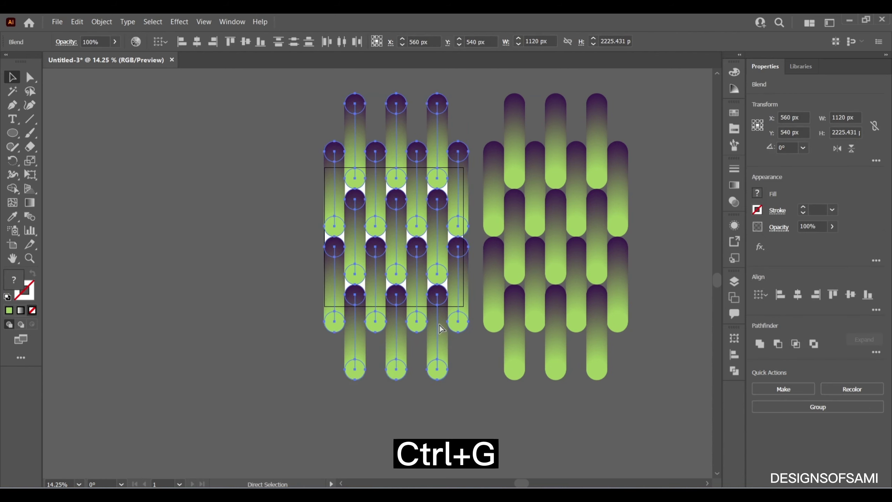
pyautogui.click(656, 229)
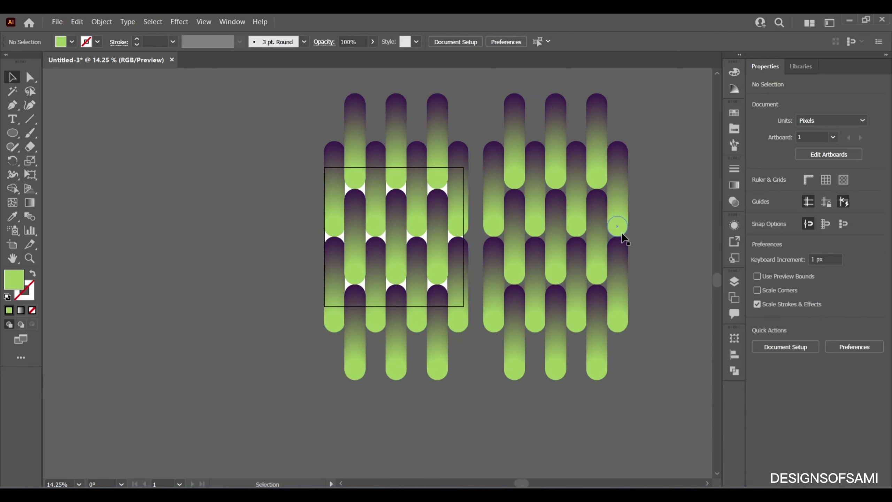
# Delete the three top and three bottom protruding bars from the copied pattern and group its remaining bars.
pyautogui.click(601, 154)
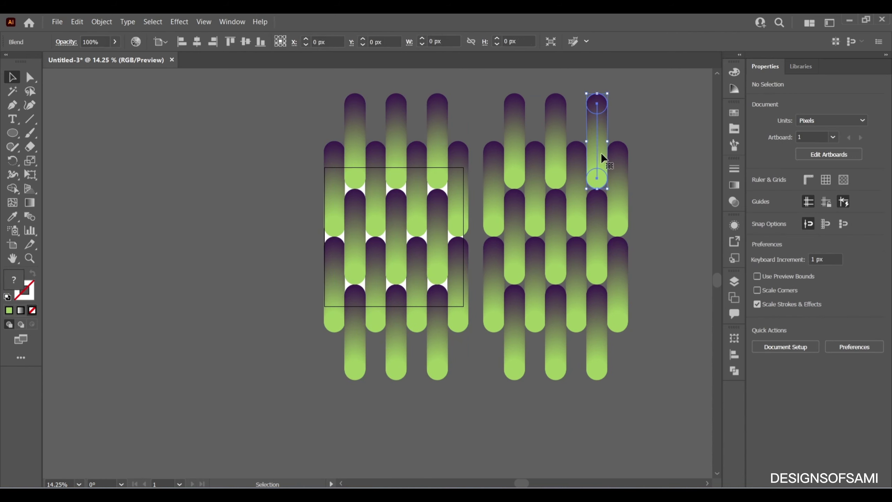
pyautogui.keyDown('shift'); pyautogui.click(552, 143); pyautogui.keyUp('shift')
pyautogui.keyDown('shift'); pyautogui.click(510, 144); pyautogui.keyUp('shift')
pyautogui.keyDown('shift'); pyautogui.click(516, 318); pyautogui.keyUp('shift')
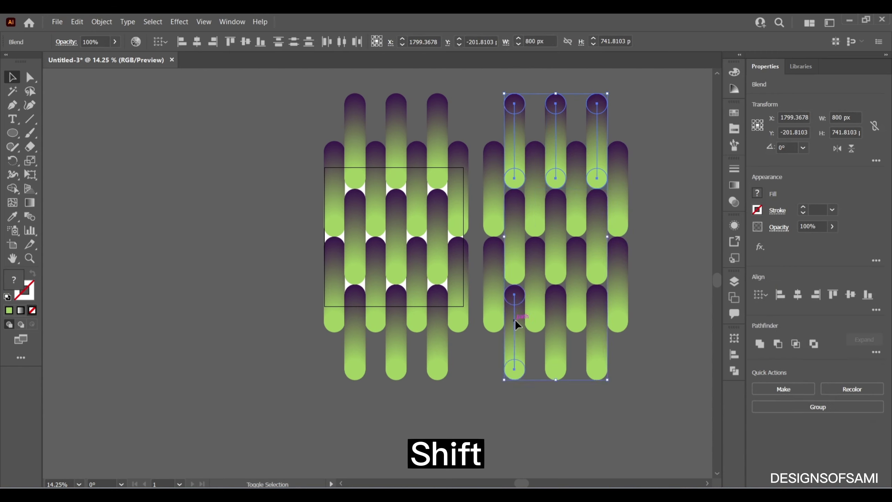
pyautogui.keyDown('shift'); pyautogui.click(558, 323); pyautogui.keyUp('shift')
pyautogui.keyDown('shift'); pyautogui.click(591, 325); pyautogui.keyUp('shift')
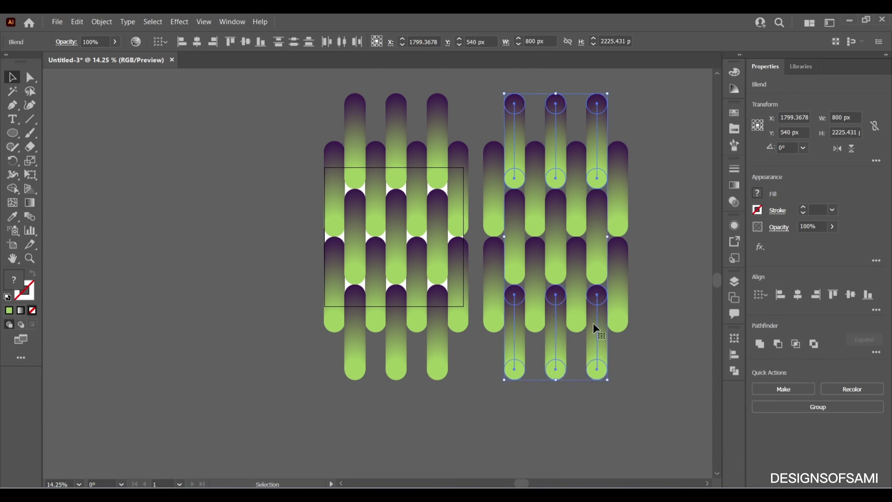
pyautogui.press('Delete')
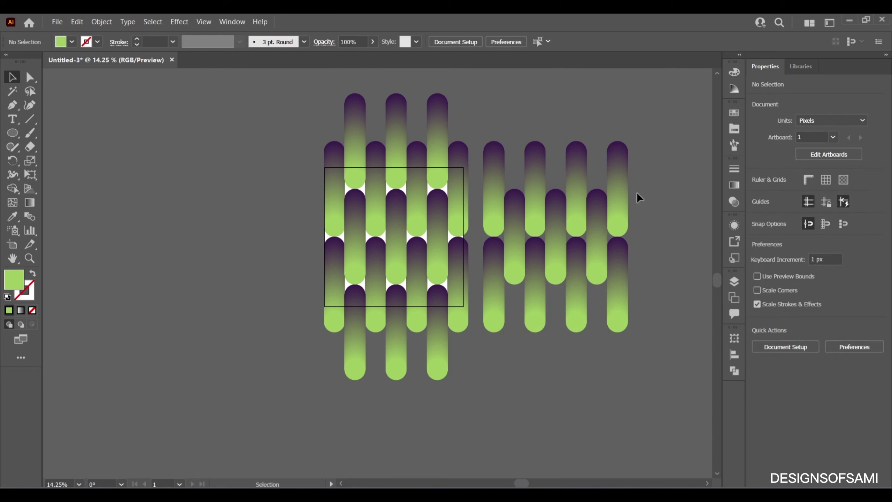
pyautogui.click(495, 285)
pyautogui.hotkey('ctrl', 'g')
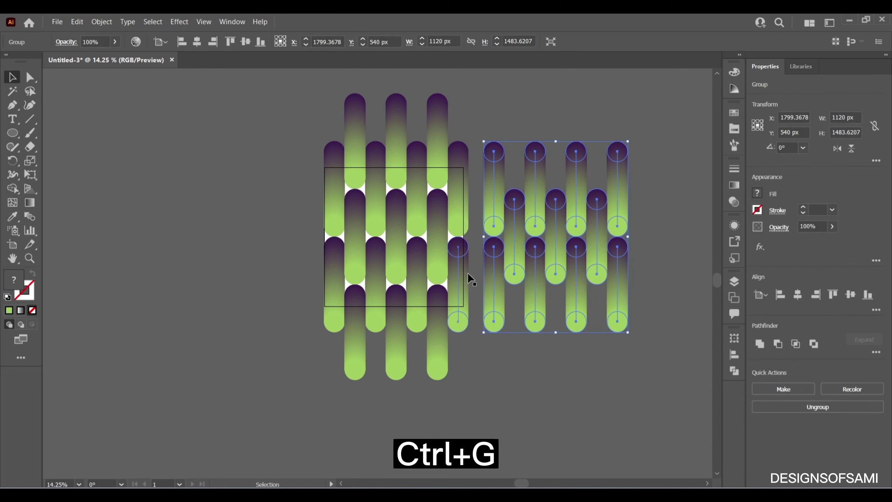
# Set the copied bar group's opacity to 70% and overlay it on the original pattern, shifted half a bar width to the right.
pyautogui.click(833, 226)
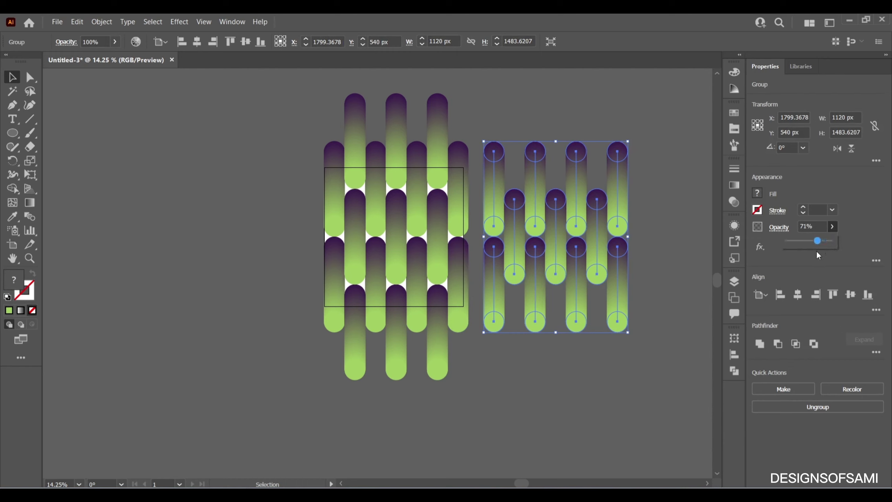
pyautogui.click(662, 225)
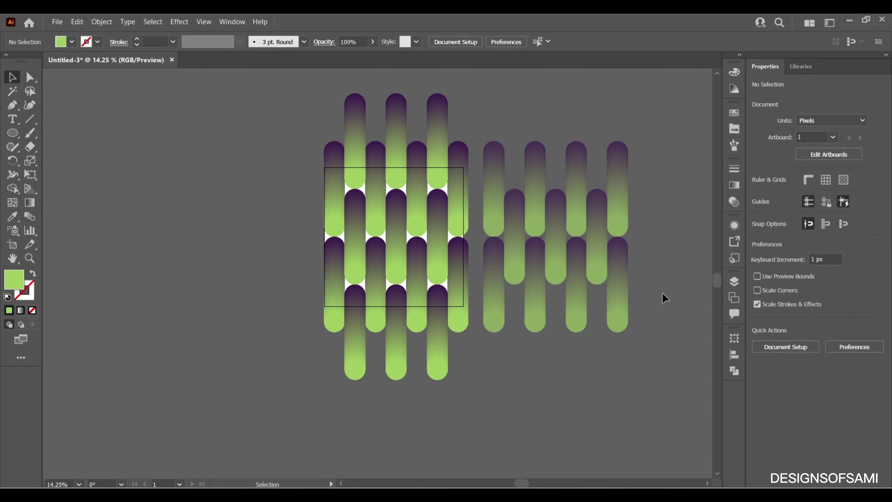
pyautogui.moveTo(560, 232); pyautogui.dragTo(504, 238)
pyautogui.hotkey('ctrl', 'space')
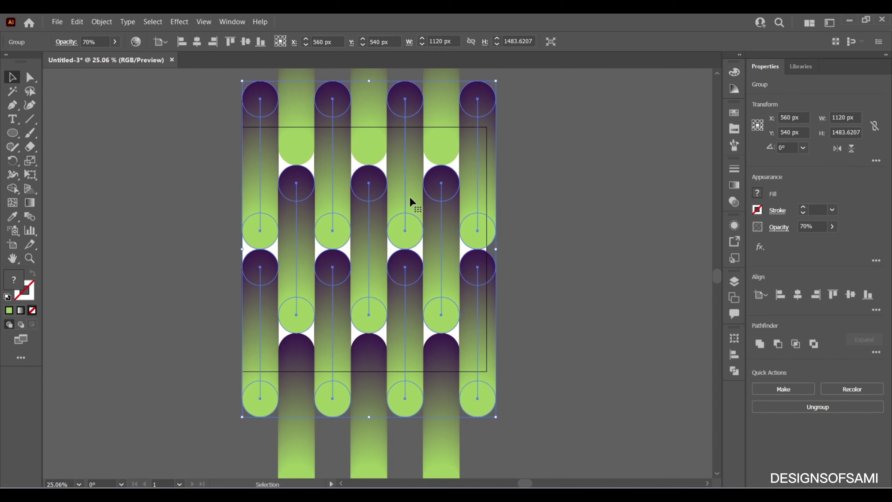
pyautogui.moveTo(408, 196); pyautogui.dragTo(428, 197)
pyautogui.click(571, 240)
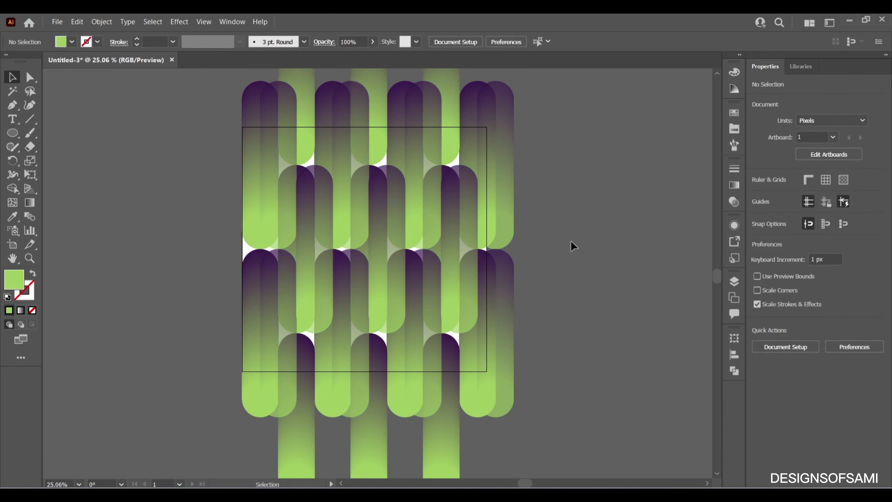
# Group the original pattern with its semi-transparent overlay and centre the combined group horizontally and vertically on the artboard.
pyautogui.click(259, 255)
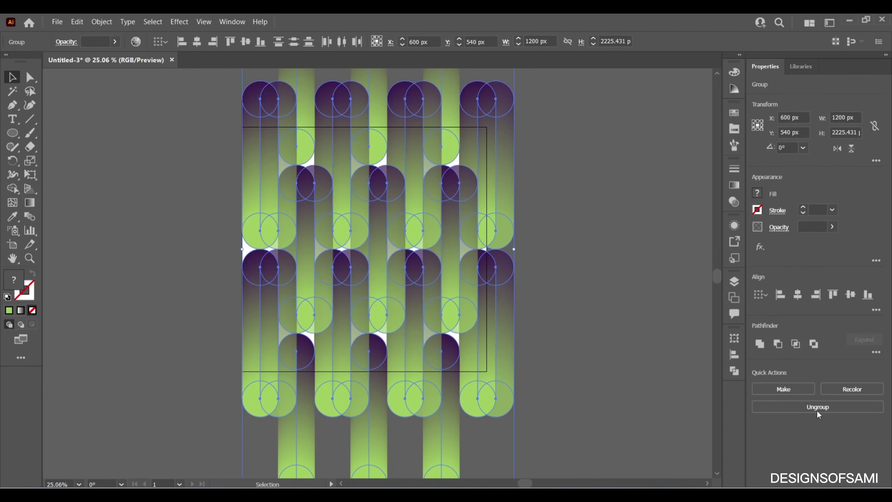
pyautogui.click(798, 296)
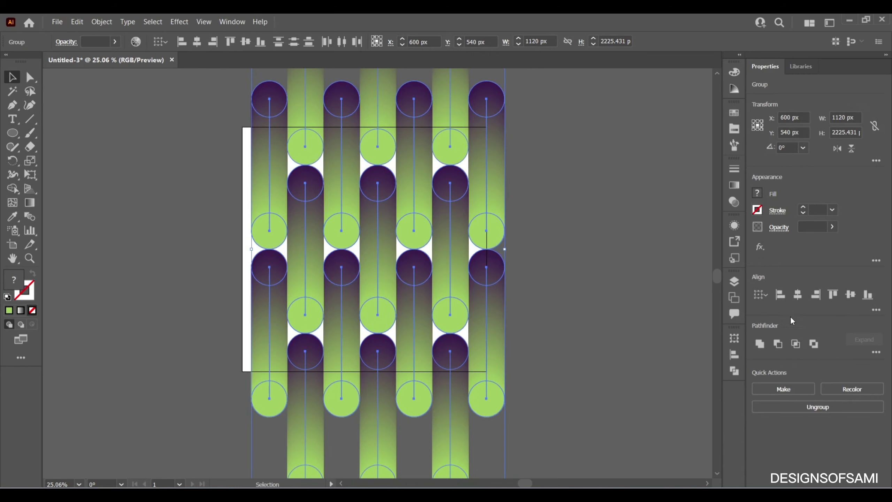
pyautogui.hotkey('ctrl', 'z')
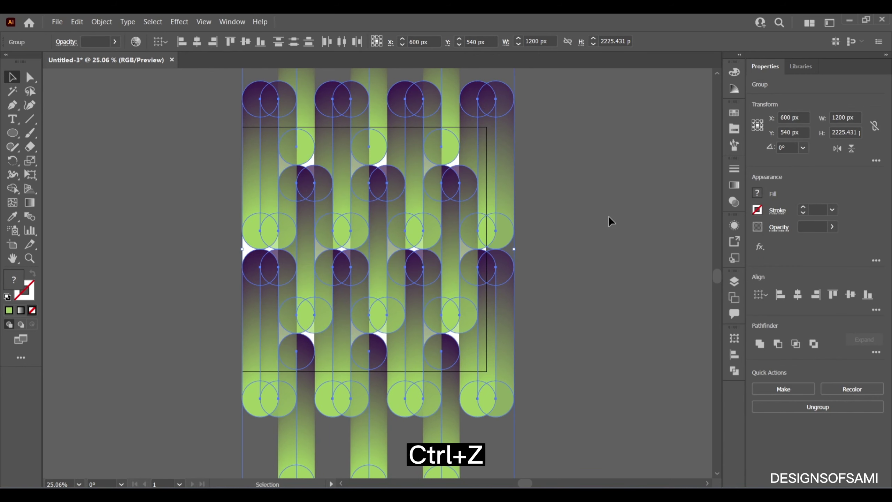
pyautogui.hotkey('ctrl', 'g')
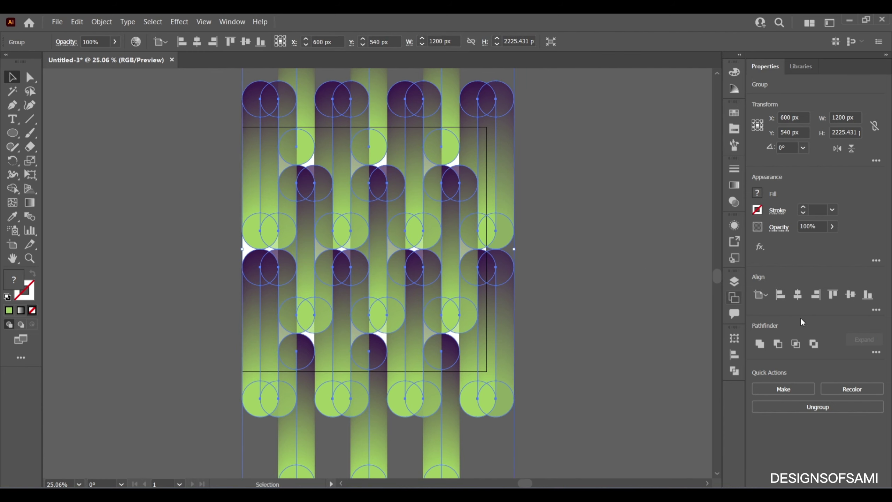
pyautogui.click(801, 295)
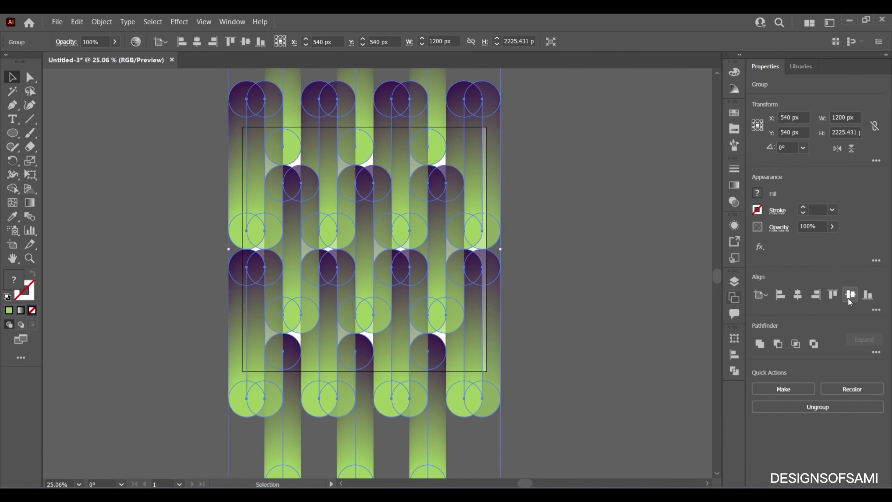
pyautogui.click(559, 214)
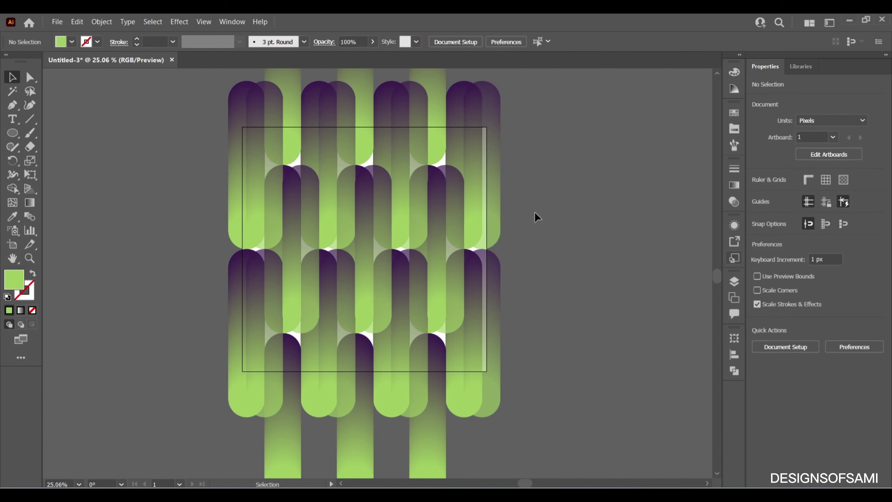
# Ungroup the combined pattern back into the original bar group and the overlay group.
pyautogui.click(492, 153)
pyautogui.rightClick(492, 153)
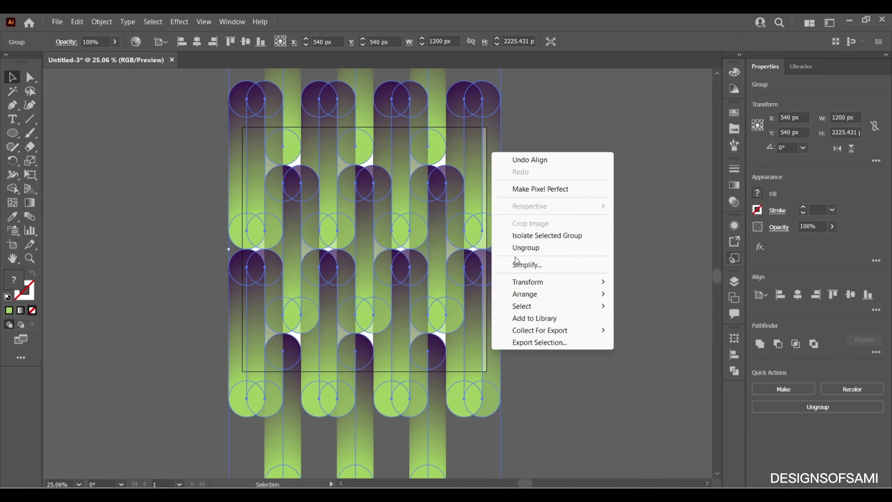
pyautogui.click(529, 248)
pyautogui.click(553, 205)
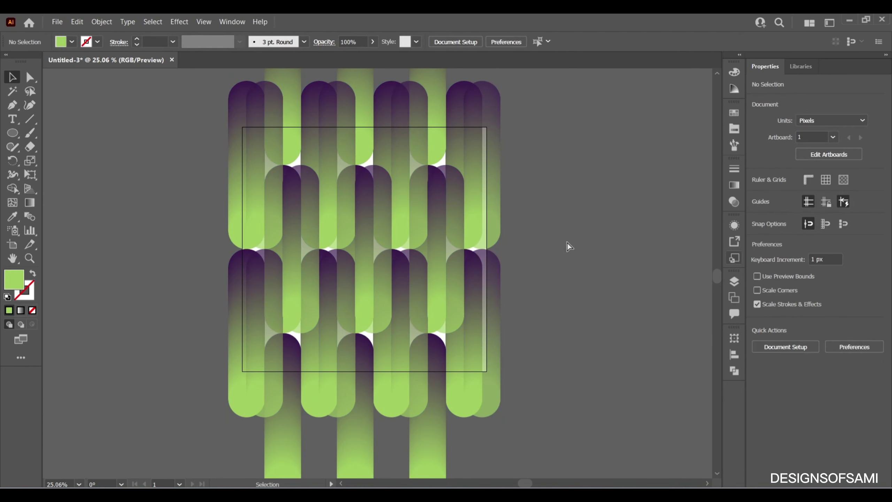
# Create a 1080 by 1080 px rectangle and centre it horizontally and vertically on the artboard.
pyautogui.moveTo(601, 219)
pyautogui.mouseDown()
pyautogui.moveTo(583, 219)
pyautogui.moveTo(596, 225)
pyautogui.mouseUp()
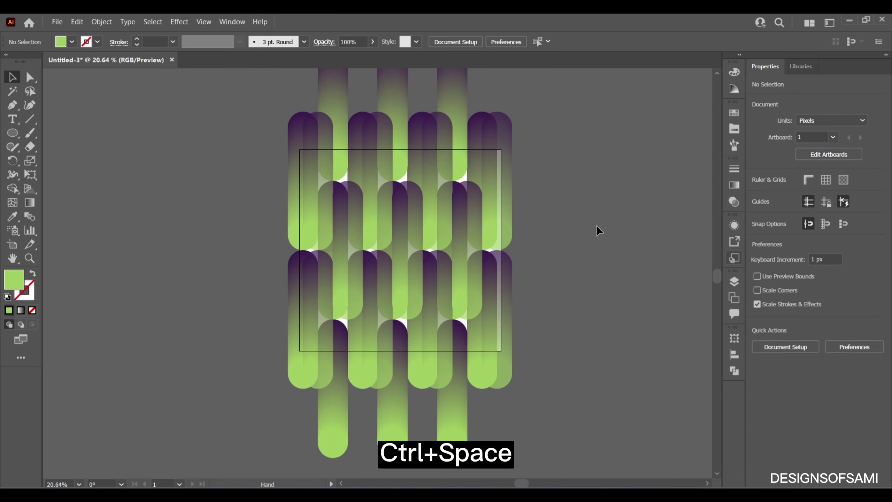
pyautogui.click(14, 133)
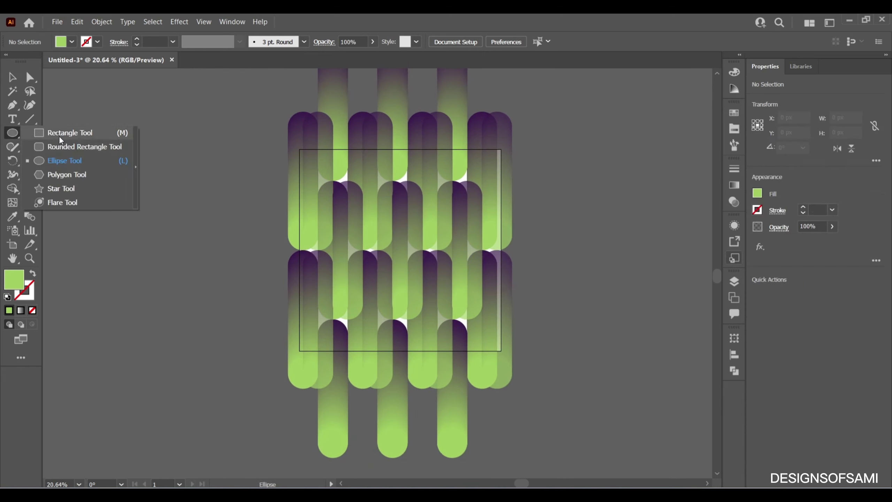
pyautogui.click(59, 135)
pyautogui.click(410, 235)
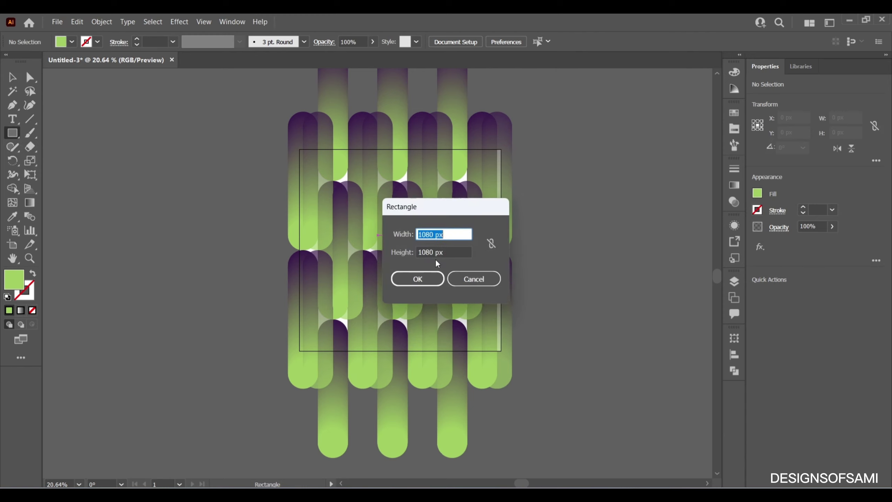
pyautogui.click(437, 233)
pyautogui.press('Tab')
pyautogui.click(417, 278)
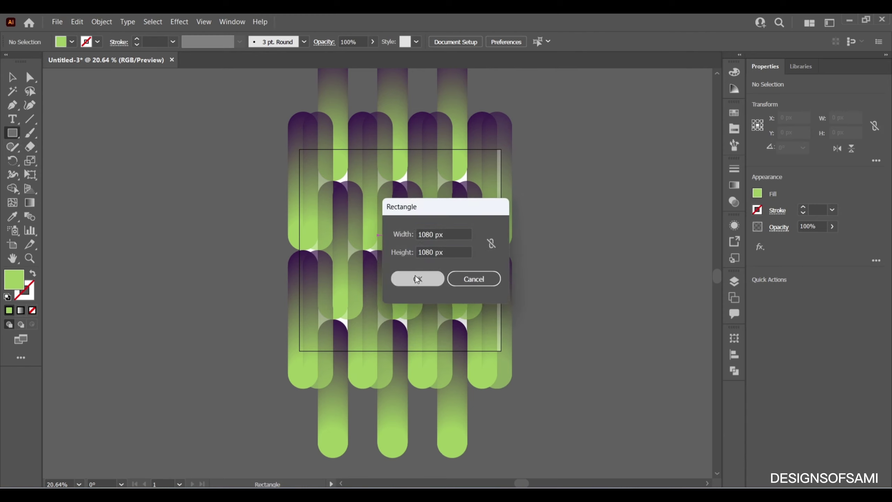
pyautogui.click(799, 296)
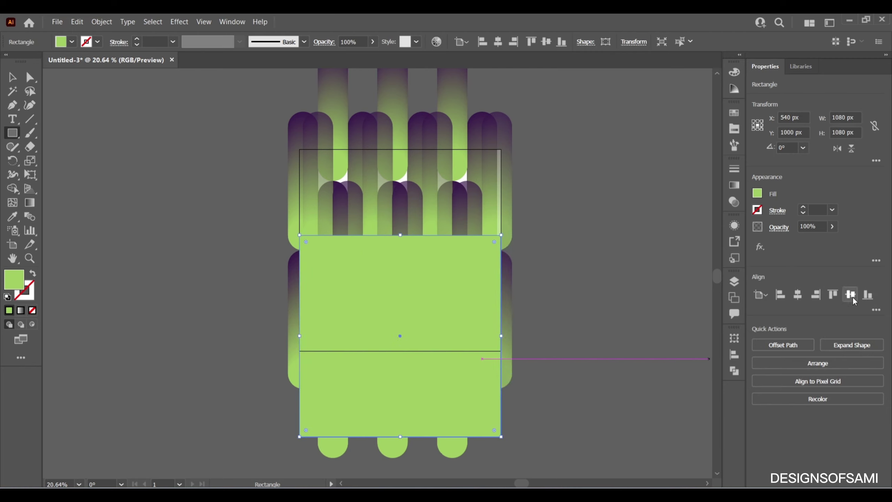
pyautogui.click(851, 295)
# Apply a freeform gradient in Points mode to the artboard-sized square.
pyautogui.hotkey('ctrl', 'space')
pyautogui.moveTo(450, 223); pyautogui.dragTo(503, 243)
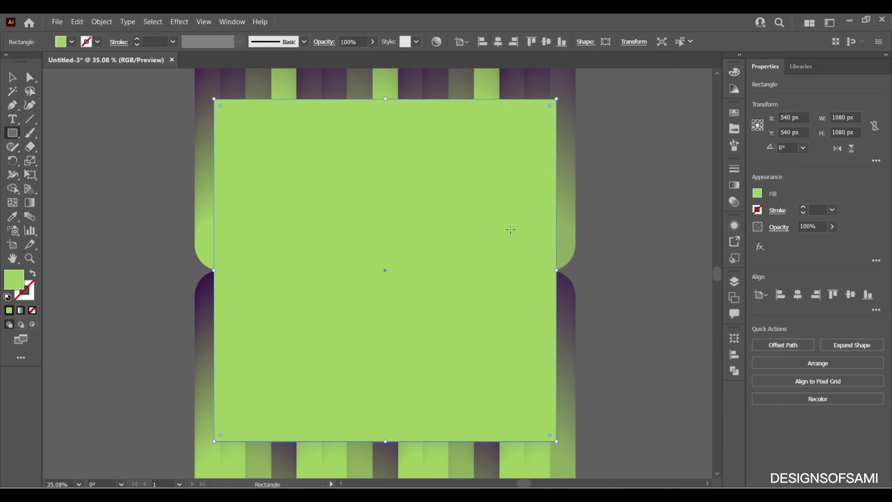
pyautogui.press('v')
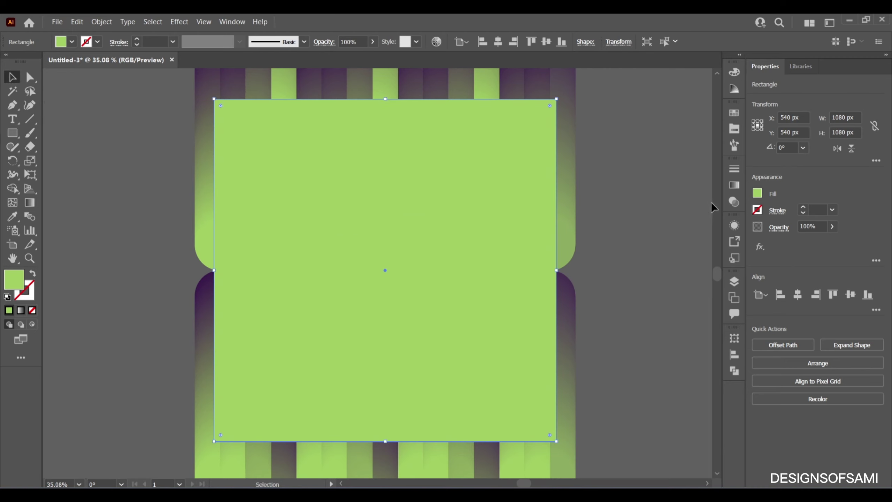
pyautogui.click(734, 185)
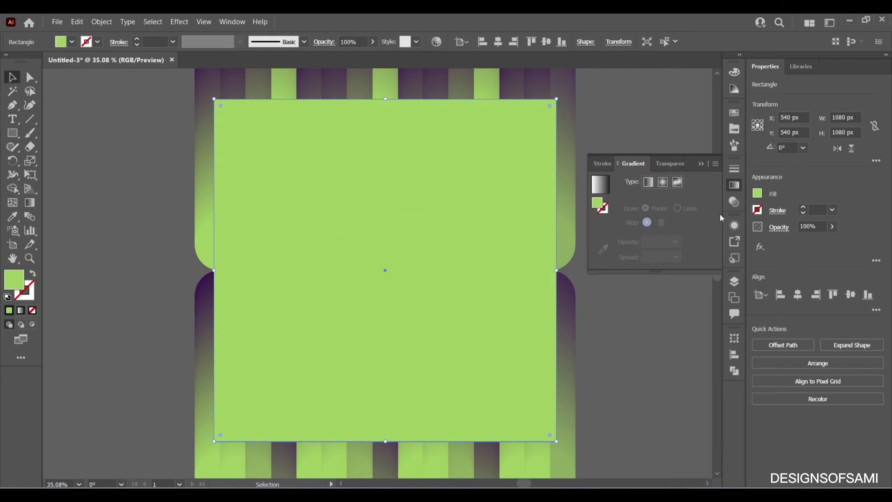
pyautogui.click(678, 182)
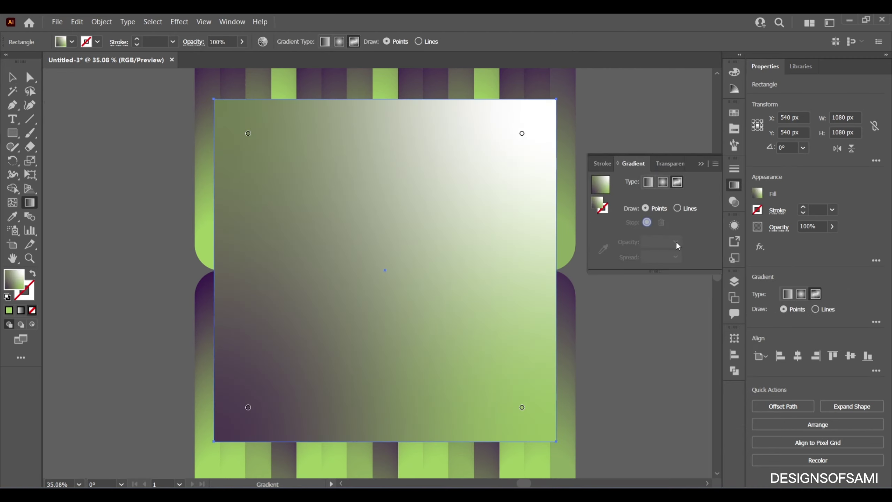
pyautogui.click(700, 165)
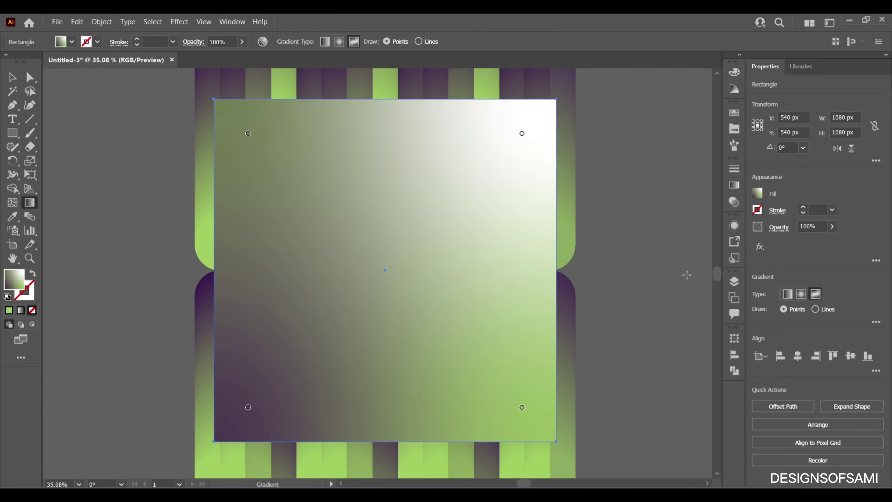
# Unhide the purple and green circles and move both to the empty area left of the bar pattern.
pyautogui.click(733, 282)
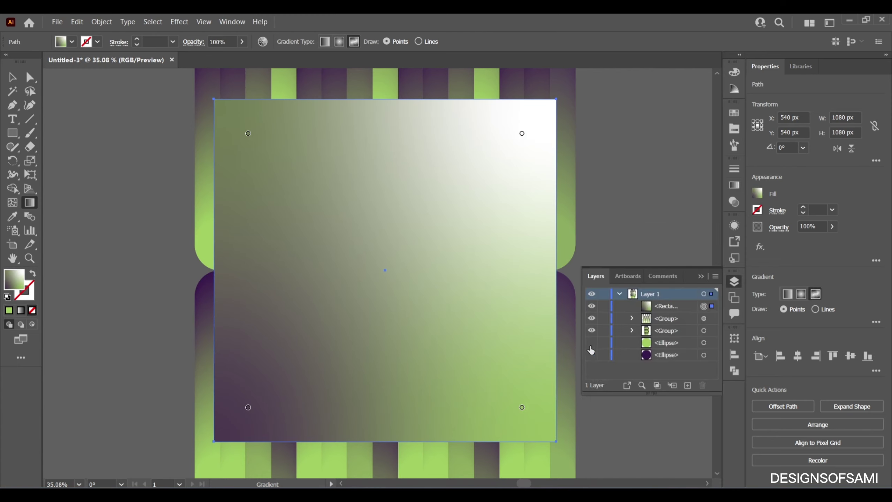
pyautogui.moveTo(591, 349); pyautogui.dragTo(595, 369)
pyautogui.click(733, 281)
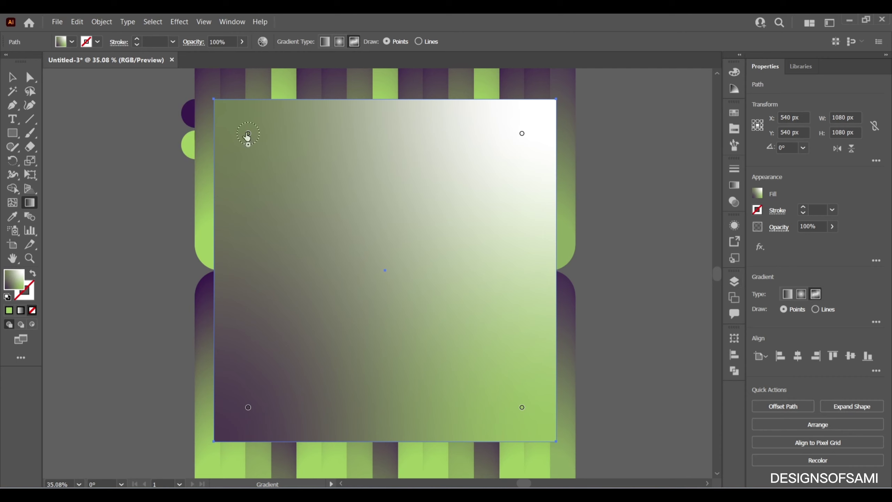
pyautogui.click(11, 77)
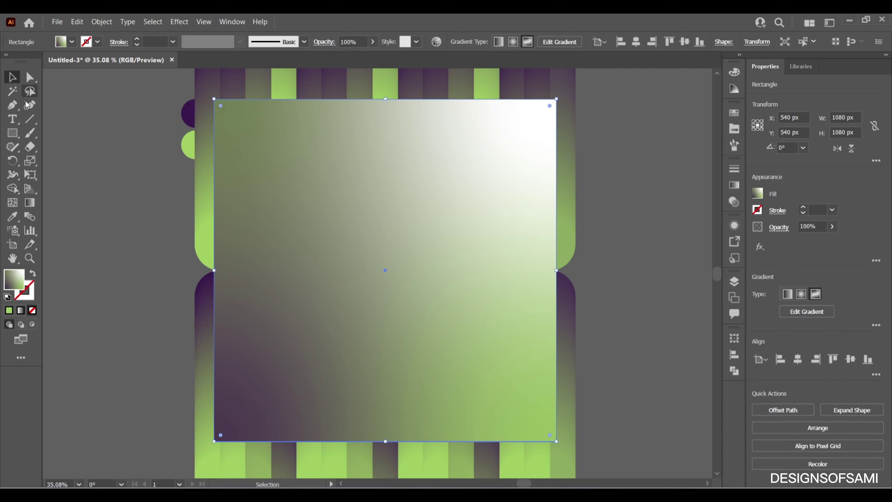
pyautogui.click(187, 120)
pyautogui.keyDown('shift'); pyautogui.click(188, 141); pyautogui.keyUp('shift')
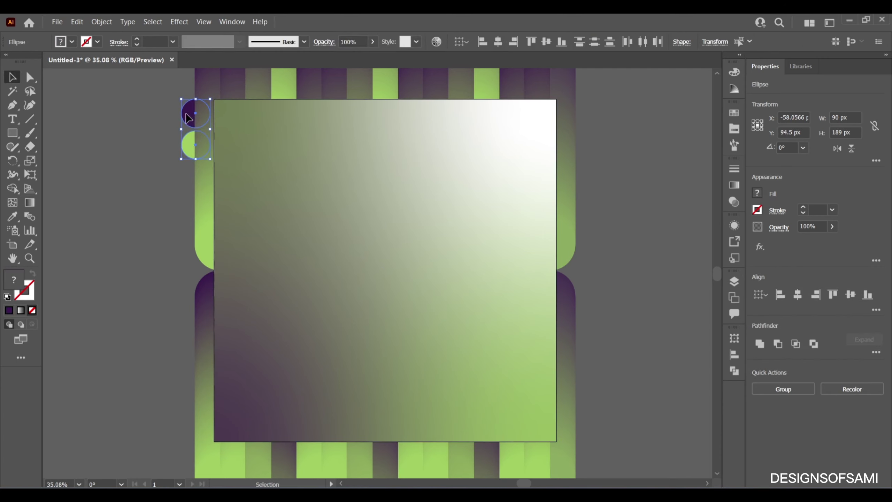
pyautogui.moveTo(188, 118); pyautogui.dragTo(147, 122)
pyautogui.click(123, 150)
# Recolour the square's top-left gradient point with the purple sampled from the purple circle.
pyautogui.click(301, 189)
pyautogui.click(32, 203)
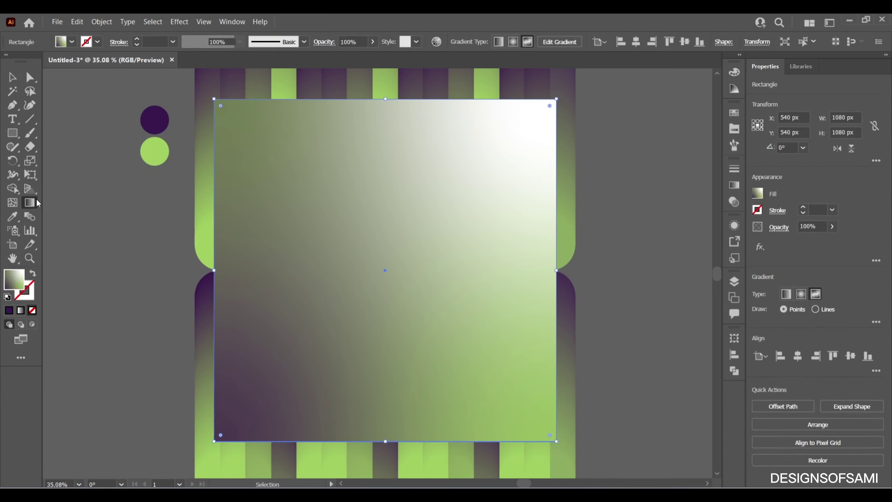
pyautogui.click(248, 134)
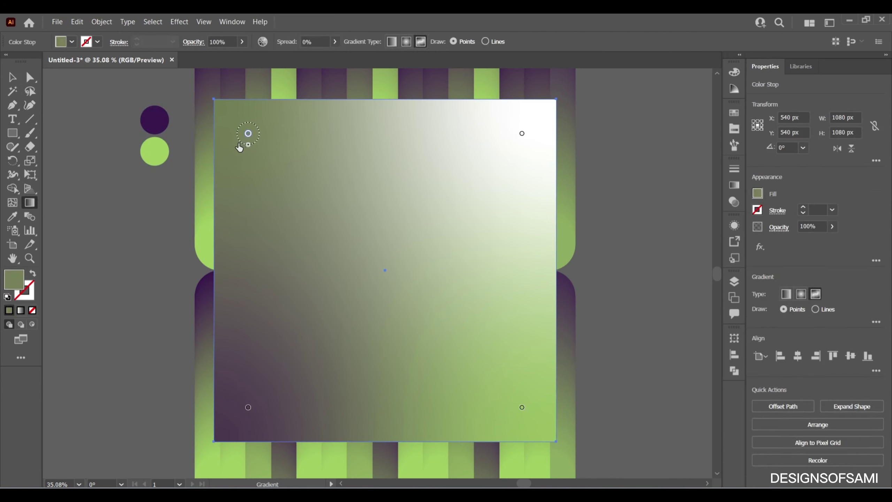
pyautogui.doubleClick(248, 133)
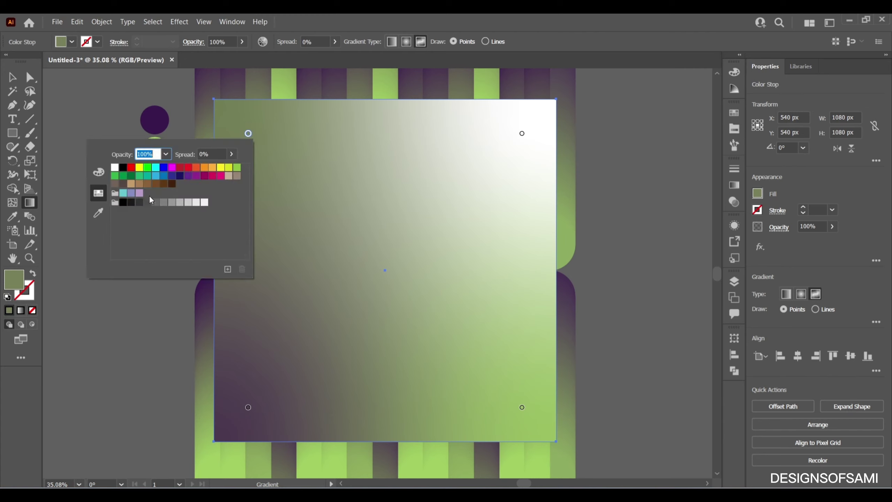
pyautogui.click(102, 213)
pyautogui.click(157, 122)
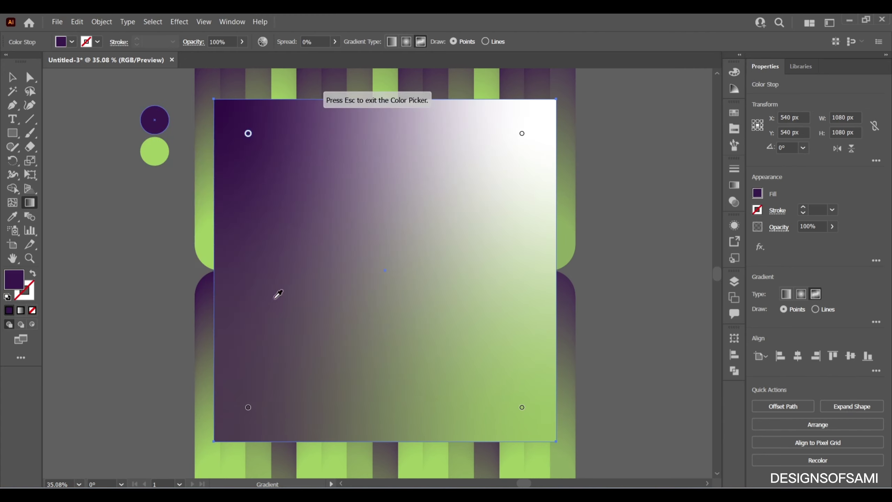
pyautogui.press('Escape')
pyautogui.press('v')
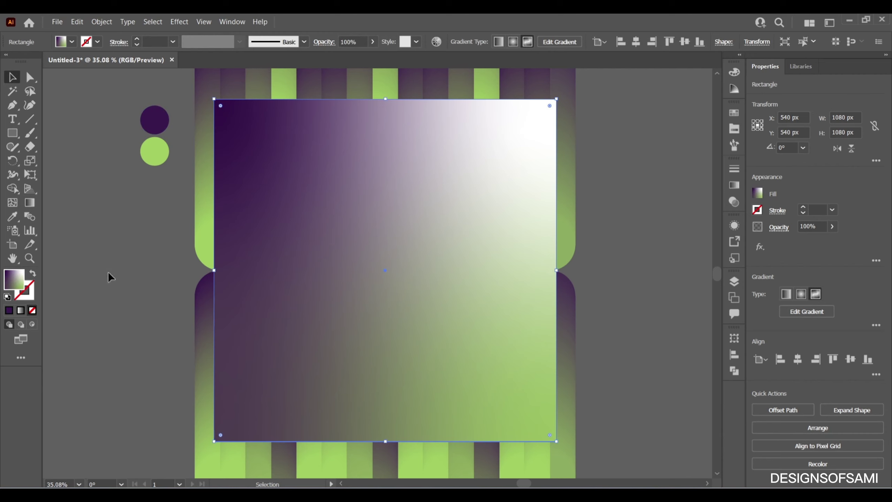
# Recolour the square's bottom-left gradient point with the purple sampled from the purple circle.
pyautogui.click(30, 202)
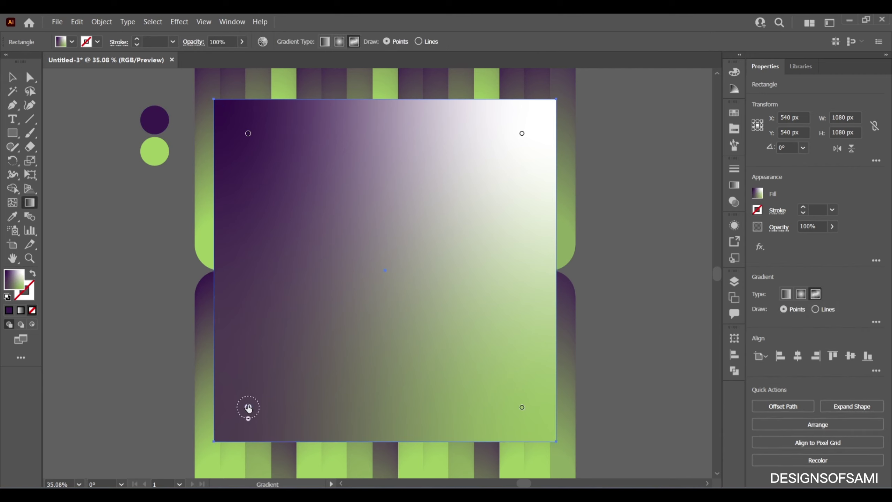
pyautogui.click(249, 408)
pyautogui.doubleClick(248, 408)
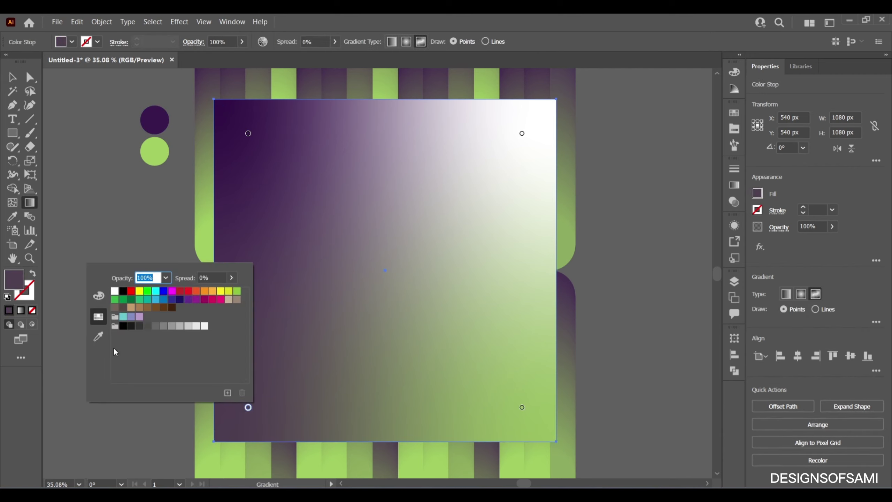
pyautogui.click(99, 337)
pyautogui.click(155, 119)
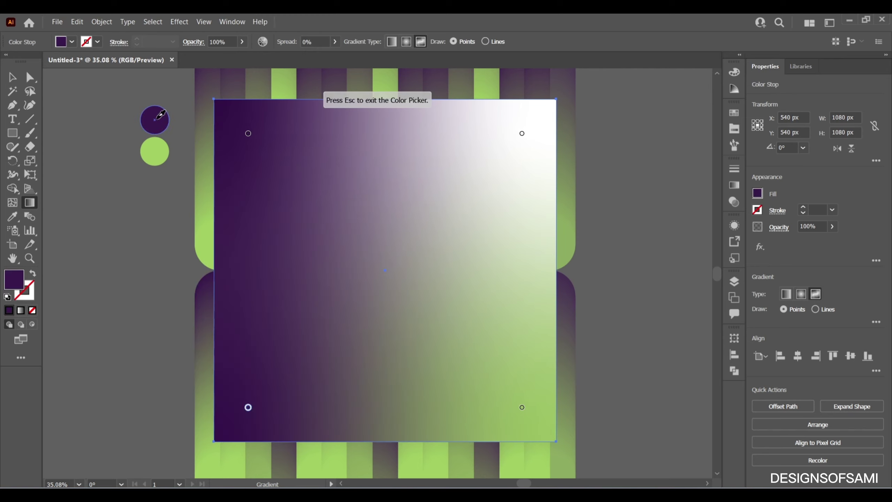
pyautogui.press('Escape')
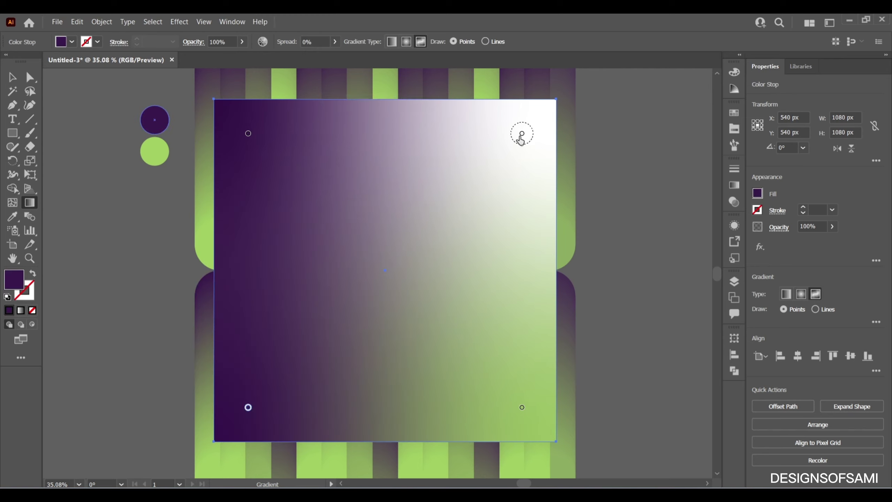
# Recolour the square's top-right gradient point with the green sampled from the green circle.
pyautogui.click(522, 134)
pyautogui.doubleClick(522, 135)
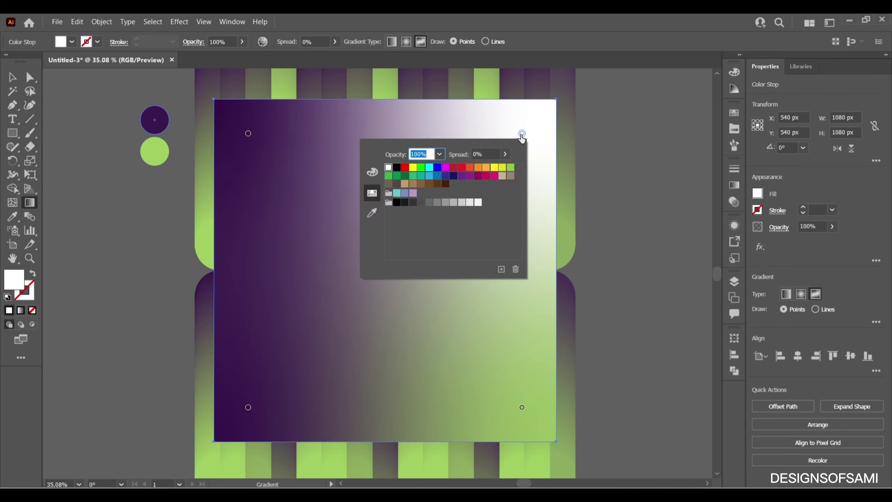
pyautogui.click(372, 212)
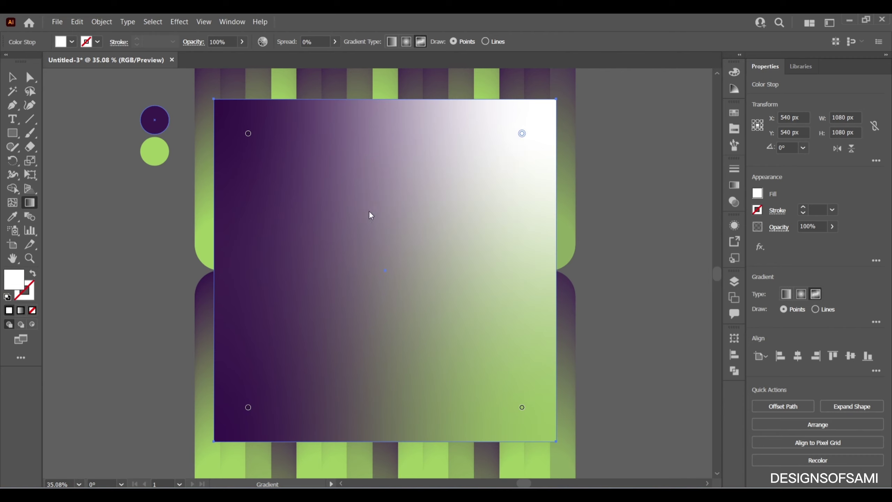
pyautogui.click(158, 152)
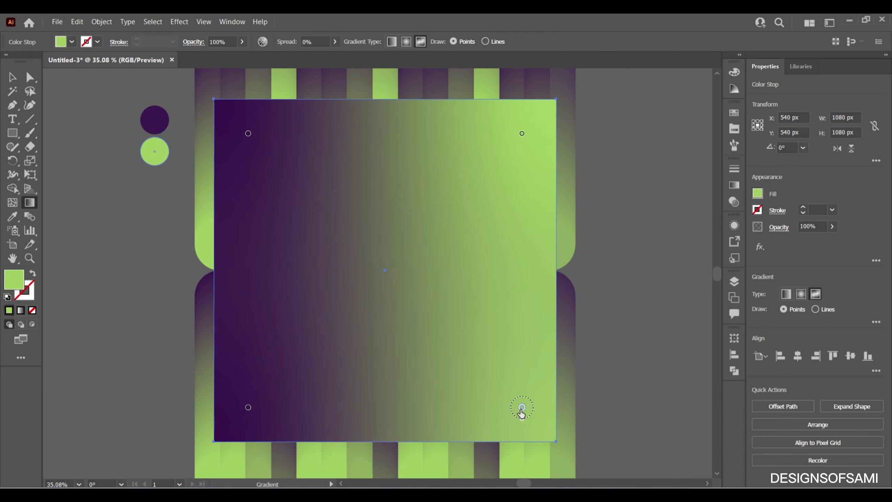
# Recolour the square's bottom-right gradient point with the green sampled from the green circle.
pyautogui.doubleClick(522, 407)
pyautogui.click(371, 336)
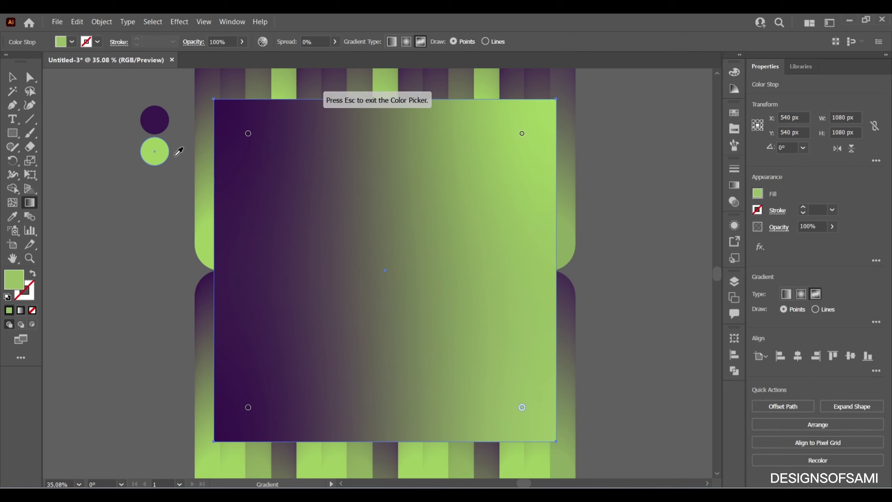
pyautogui.click(165, 145)
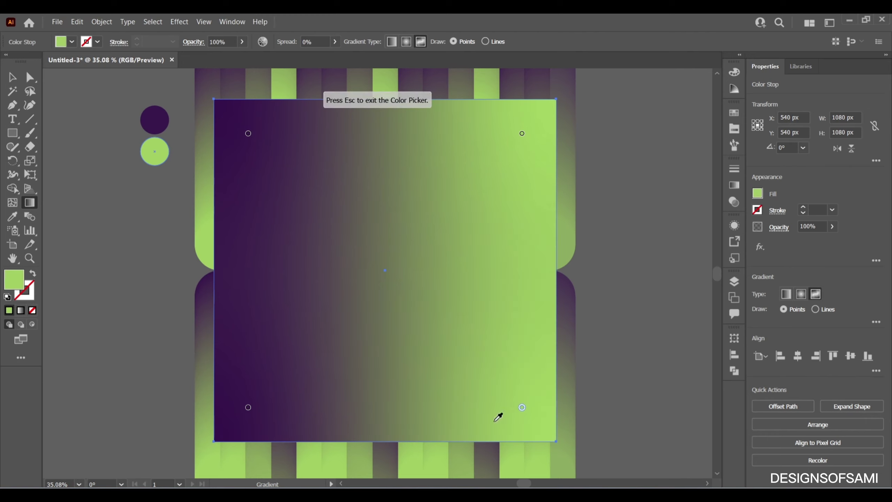
pyautogui.doubleClick(523, 408)
pyautogui.press('Escape')
# Add a gradient point at the square's centre and colour it with the near-black grey swatch.
pyautogui.click(385, 271)
pyautogui.doubleClick(384, 271)
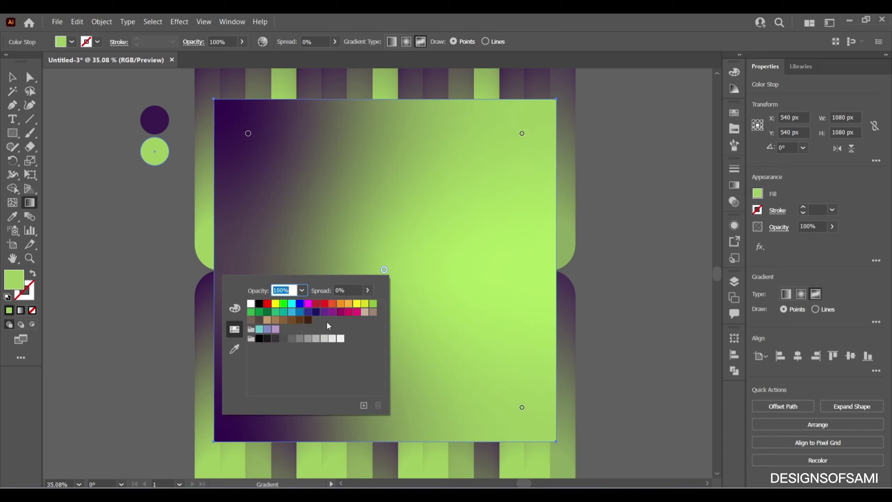
pyautogui.click(268, 338)
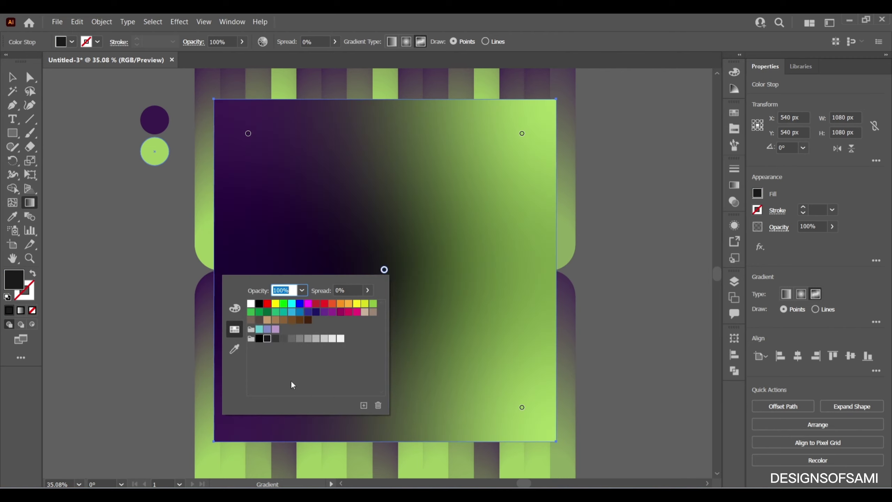
pyautogui.click(394, 283)
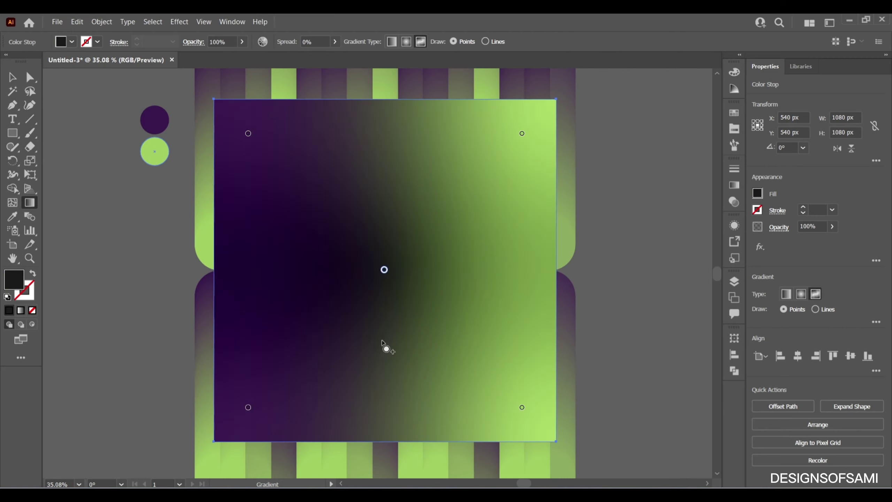
# Shift the dark central gradient point slightly right and move the four corner points outward toward the square's side edges.
pyautogui.moveTo(384, 269); pyautogui.dragTo(409, 273)
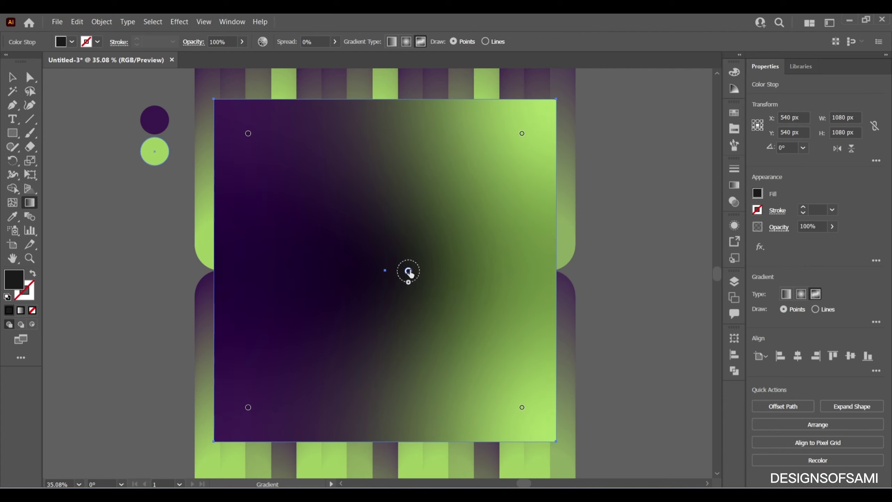
pyautogui.click(522, 134)
pyautogui.moveTo(523, 134); pyautogui.dragTo(539, 131)
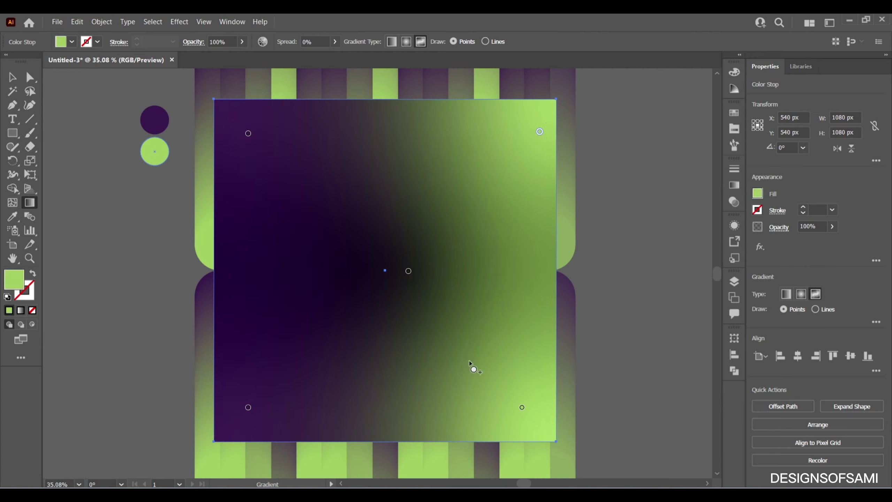
pyautogui.moveTo(522, 407); pyautogui.dragTo(540, 408)
pyautogui.moveTo(248, 408); pyautogui.dragTo(233, 411)
pyautogui.moveTo(248, 139); pyautogui.dragTo(232, 142)
pyautogui.moveTo(409, 276); pyautogui.dragTo(413, 276)
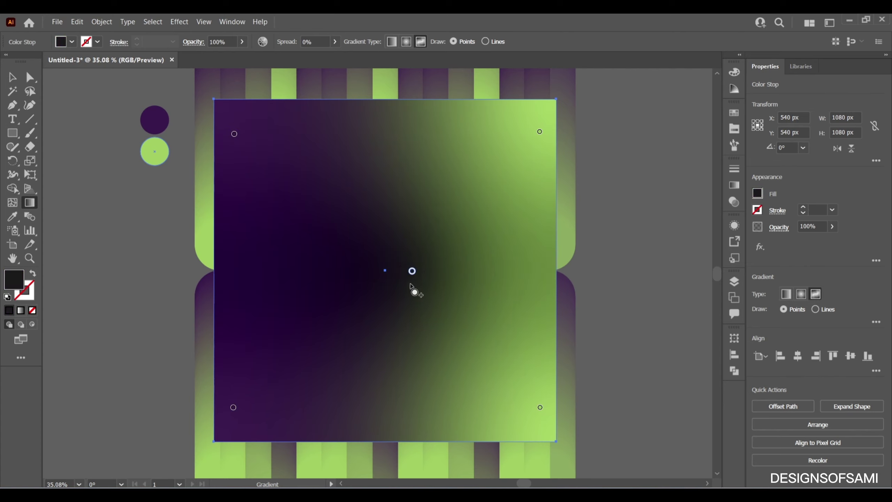
# Recolour the central gradient point pure black with a 25% spread, positioned slightly right of the square's centre.
pyautogui.moveTo(412, 283); pyautogui.dragTo(386, 275)
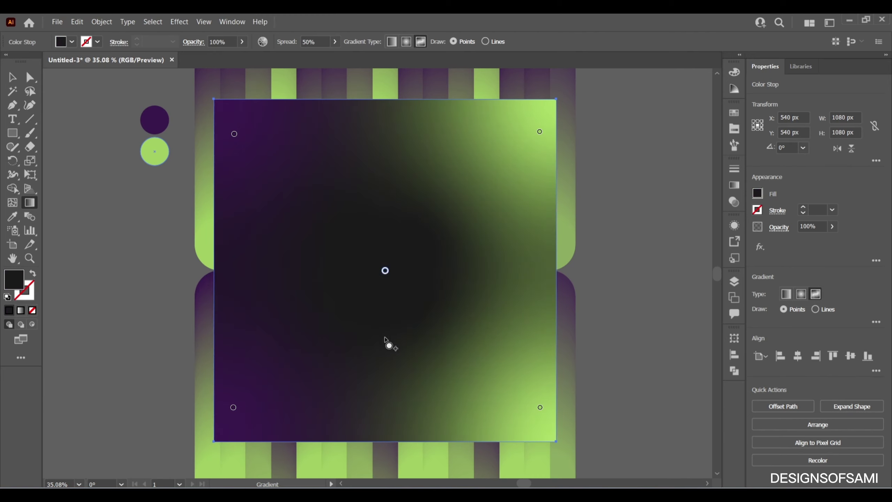
pyautogui.doubleClick(385, 270)
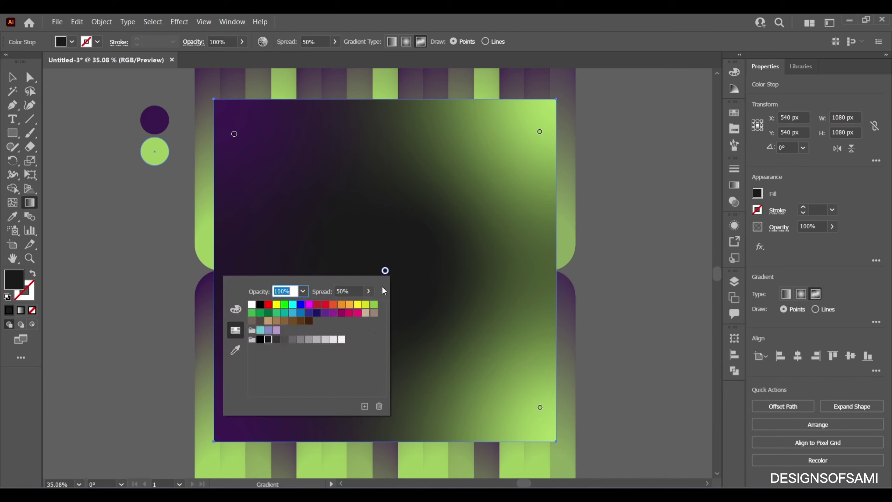
pyautogui.click(260, 340)
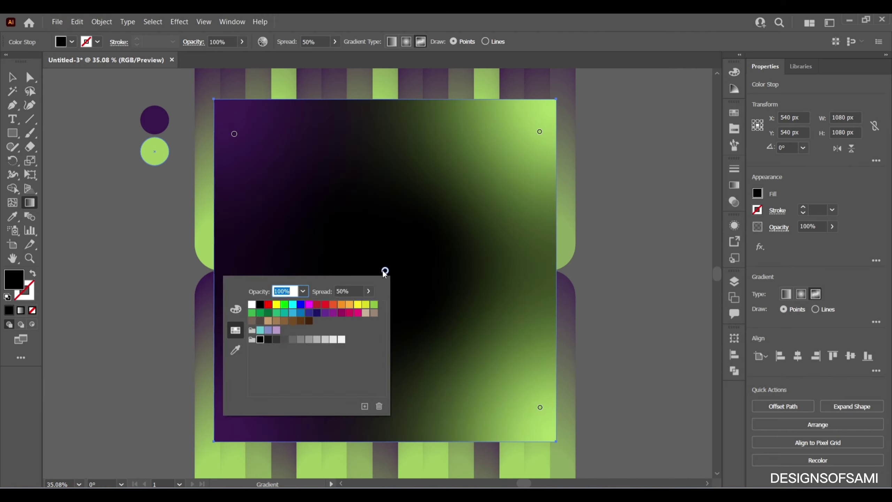
pyautogui.click(385, 271)
pyautogui.moveTo(385, 285); pyautogui.dragTo(412, 273)
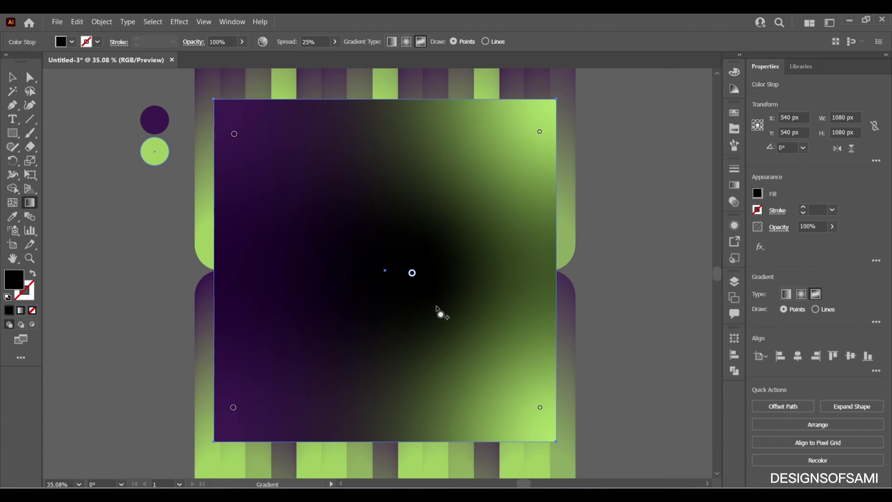
# Send the freeform gradient square to the back, behind the bar pattern, and deselect it.
pyautogui.click(10, 81)
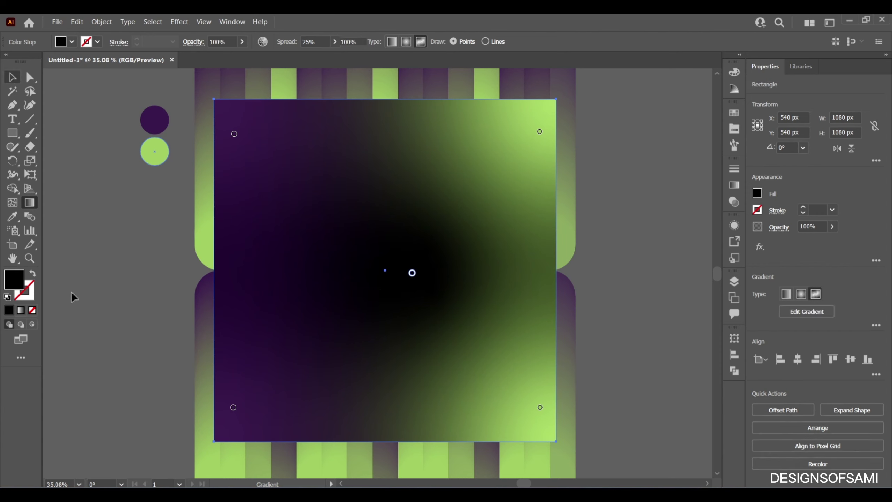
pyautogui.rightClick(454, 251)
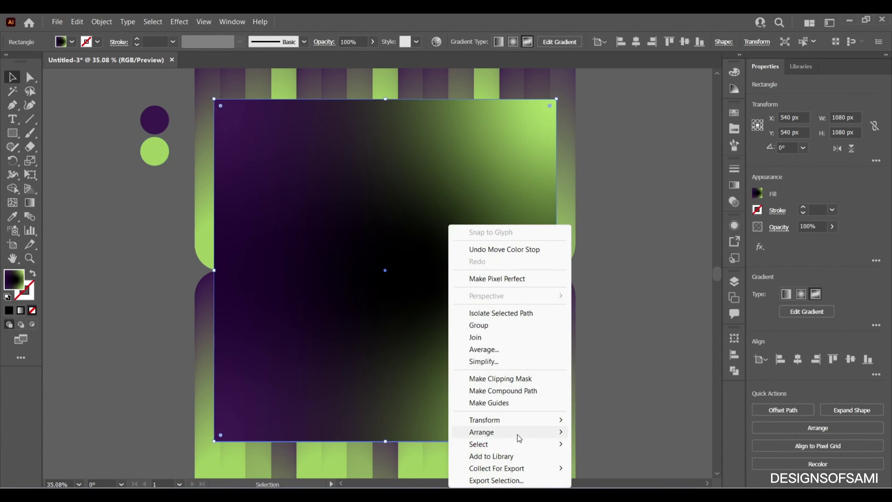
pyautogui.moveTo(521, 434)
pyautogui.click(605, 469)
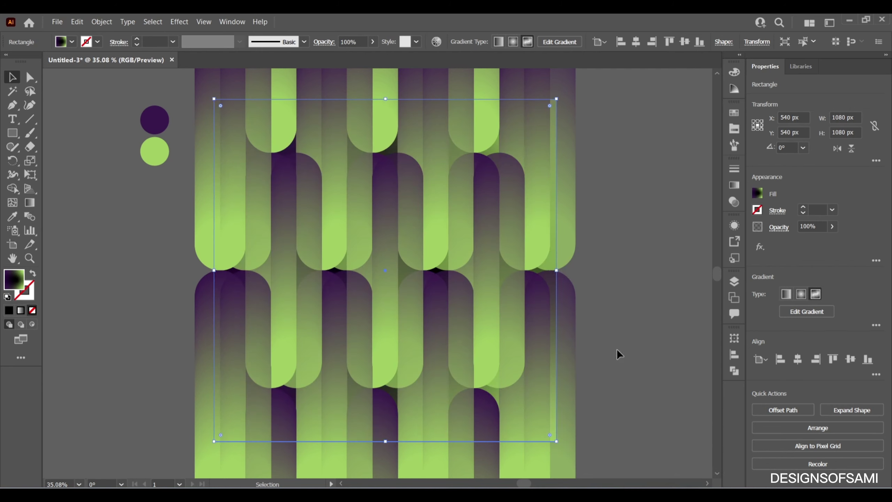
pyautogui.click(620, 297)
# Hide the purple and green circles in the layer list while leaving the gradient rectangle shown.
pyautogui.hotkey('ctrl', 'space')
pyautogui.moveTo(607, 273); pyautogui.dragTo(581, 274)
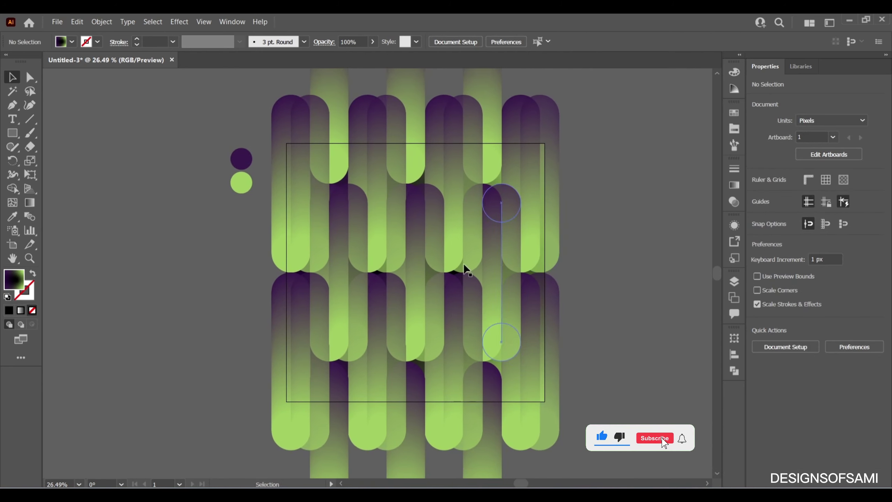
pyautogui.click(734, 282)
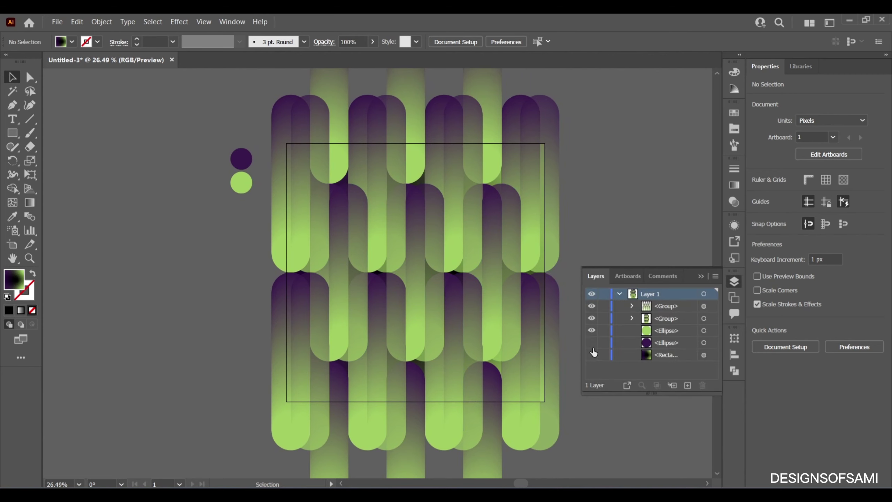
pyautogui.click(592, 355)
pyautogui.click(592, 331)
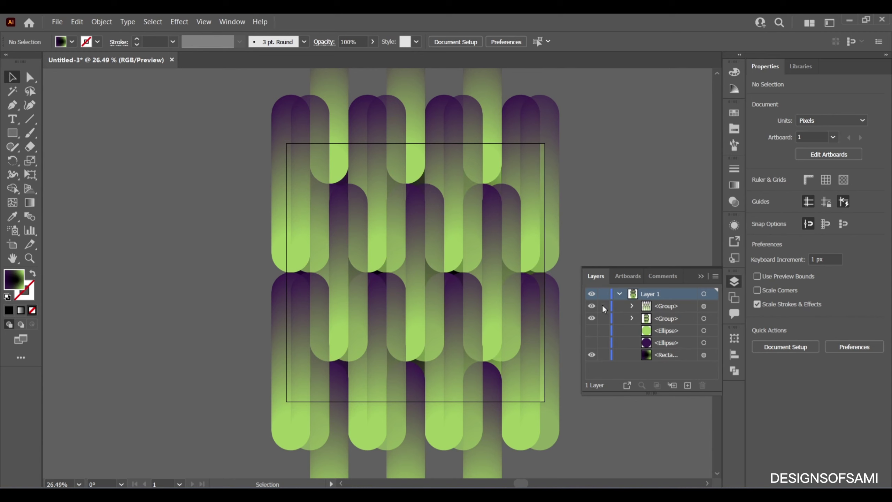
pyautogui.click(595, 229)
# Copy the 70% opacity bar overlay group and paste it into the blank Photoshop document as a Smart Object.
pyautogui.moveTo(609, 210); pyautogui.dragTo(589, 242)
pyautogui.click(529, 119)
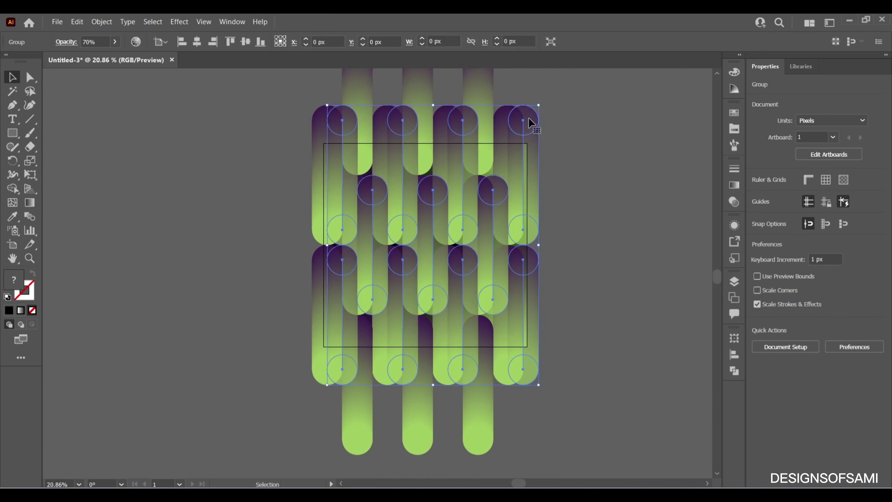
pyautogui.hotkey('ctrl', 'c')
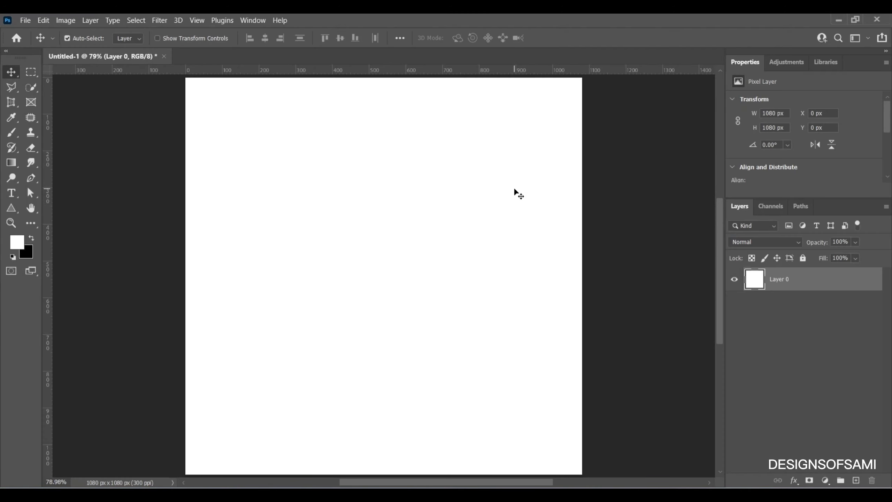
pyautogui.hotkey('ctrl', 'v')
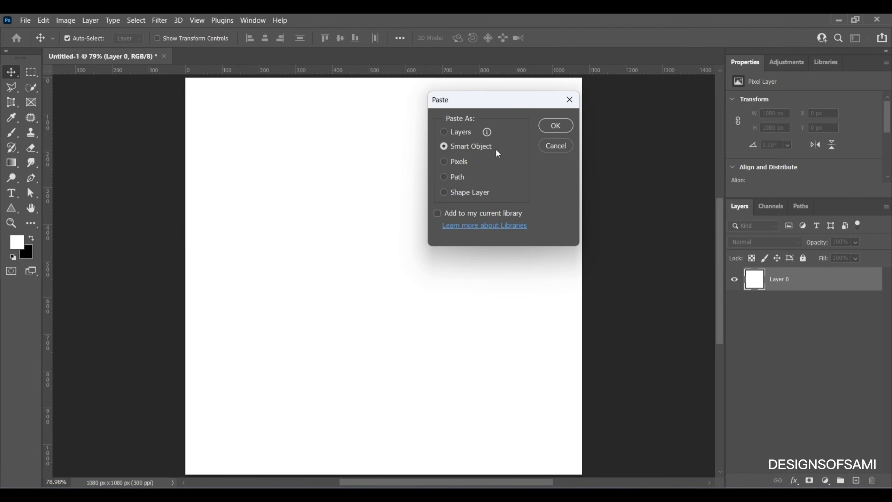
pyautogui.click(555, 126)
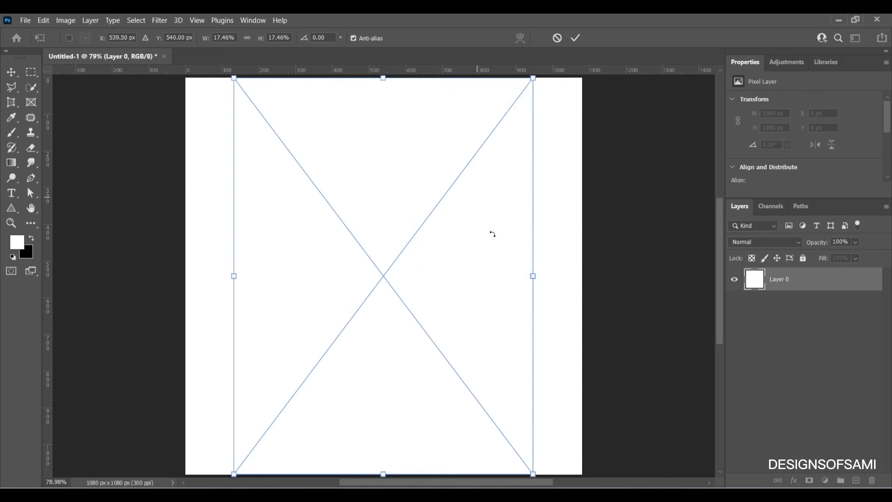
# Scale the pasted overlay proportionally from its centre to about 23.24% so it spans the canvas width, and commit it.
pyautogui.hotkey('ctrl', 'space')
pyautogui.moveTo(500, 224); pyautogui.dragTo(473, 221)
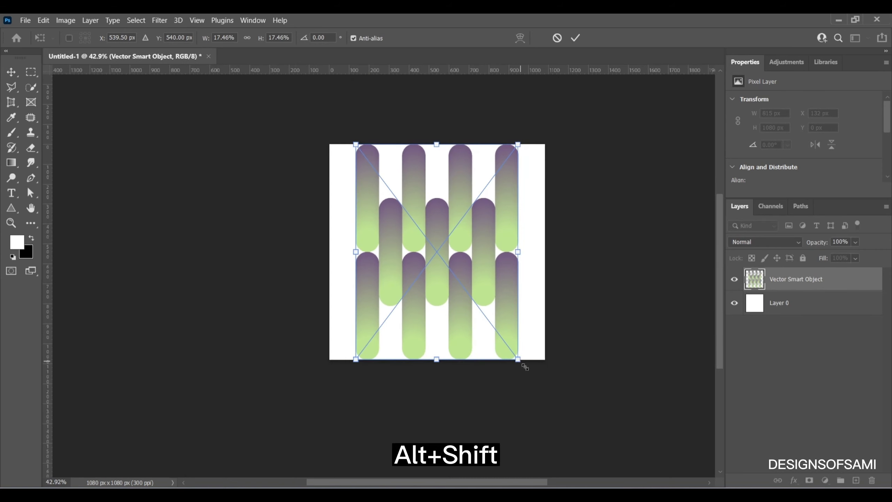
pyautogui.moveTo(525, 367); pyautogui.dragTo(547, 397)
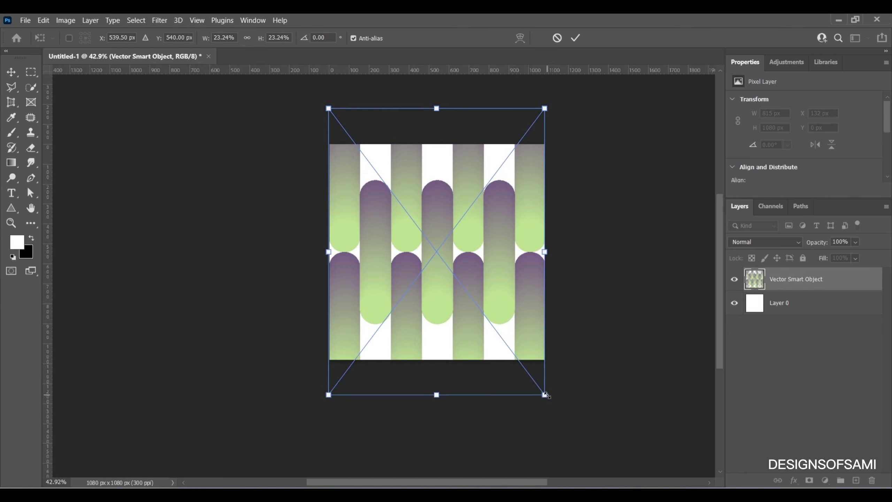
pyautogui.press('Return')
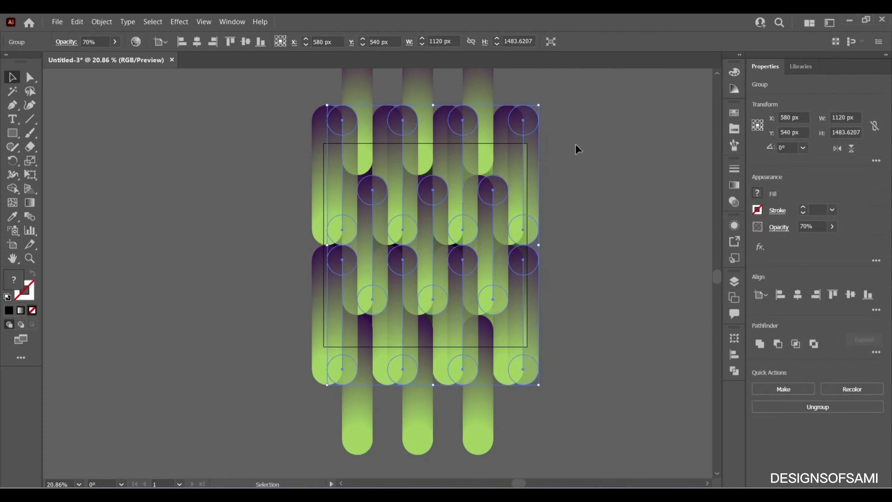
# Switch to Illustrator, copy the 100% opacity bar group and paste it into the Photoshop document as a Smart Object.
pyautogui.click(576, 143)
pyautogui.click(500, 124)
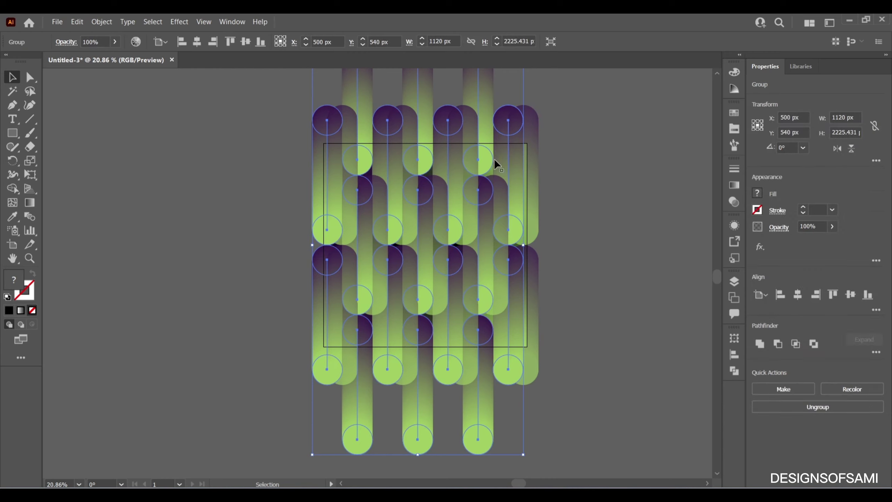
pyautogui.hotkey('ctrl', 'c')
pyautogui.hotkey('ctrl', 'f')
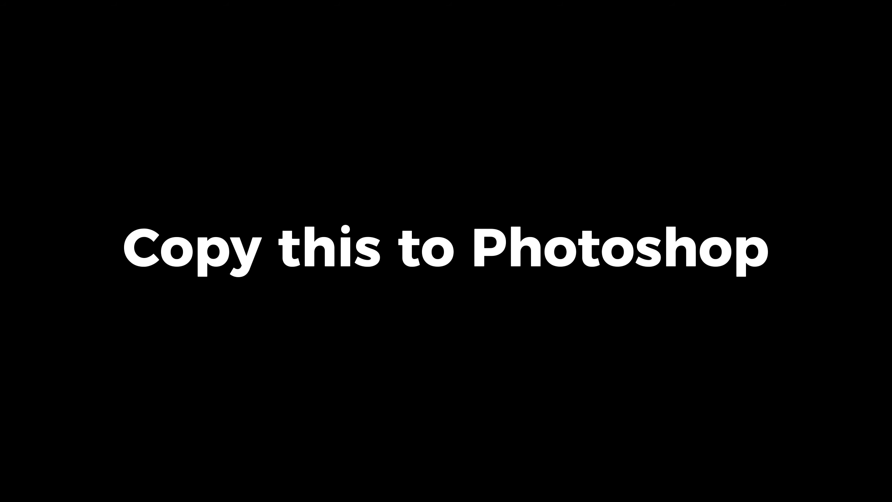
pyautogui.hotkey('ctrl', 'v')
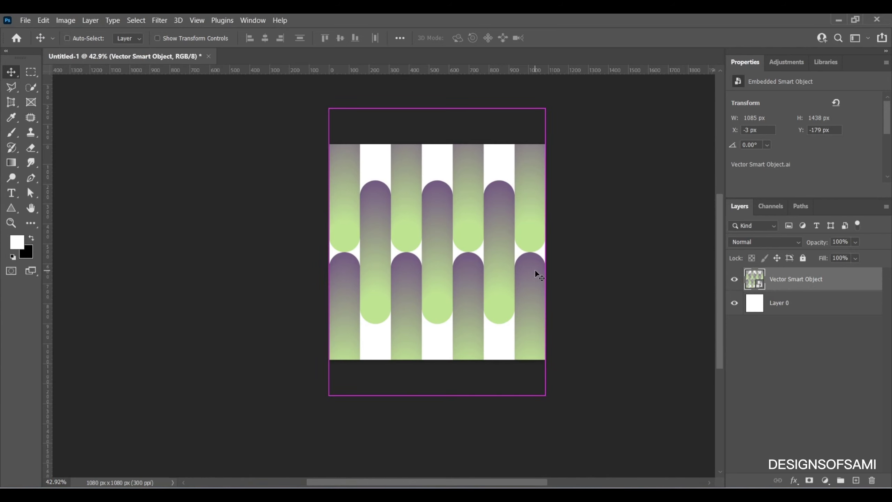
pyautogui.hotkey('ctrl', 'v')
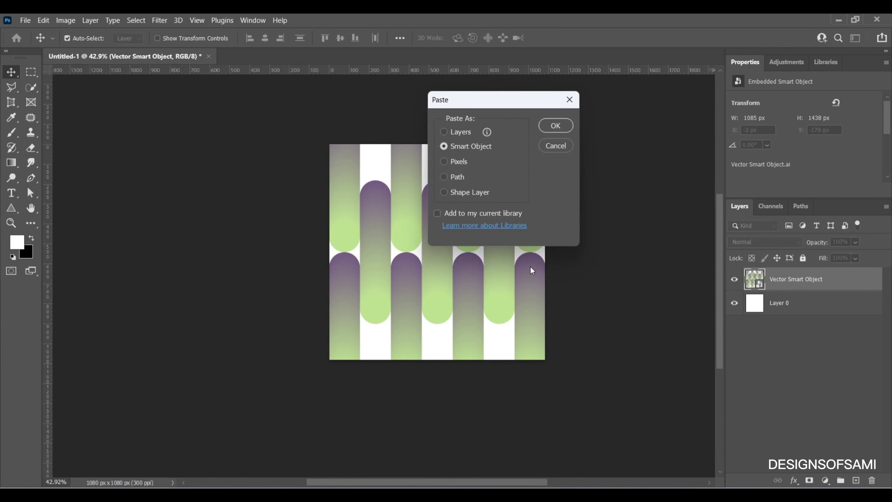
pyautogui.click(559, 128)
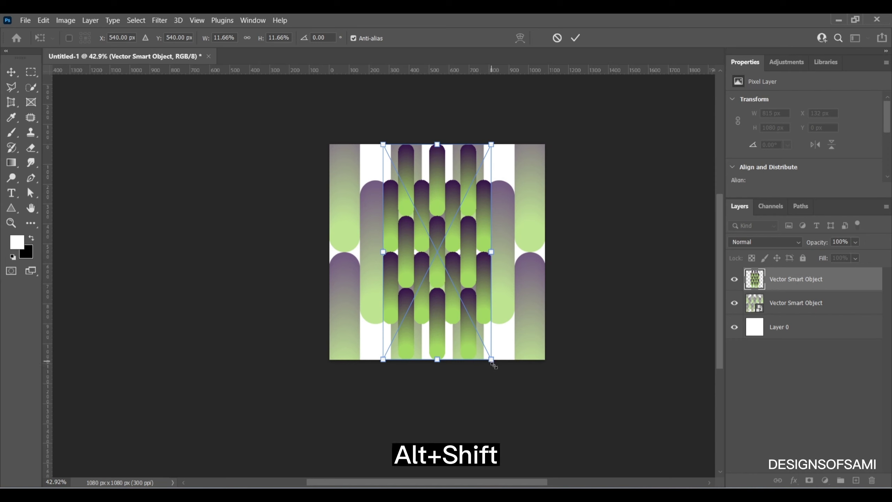
# Scale the full-opacity bars proportionally from their centre to about 1084 px wide and move the semi-transparent overlay layer above them.
pyautogui.moveTo(493, 365); pyautogui.dragTo(591, 446)
pyautogui.press('Return')
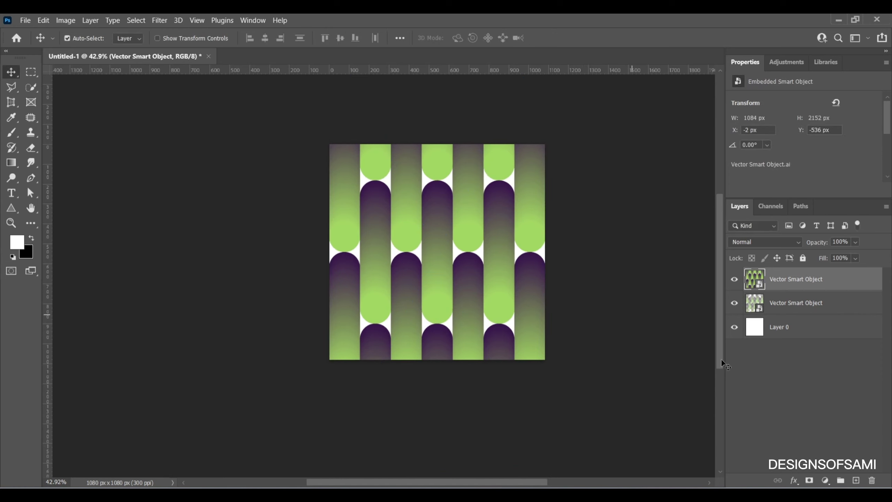
pyautogui.moveTo(832, 312); pyautogui.dragTo(836, 278)
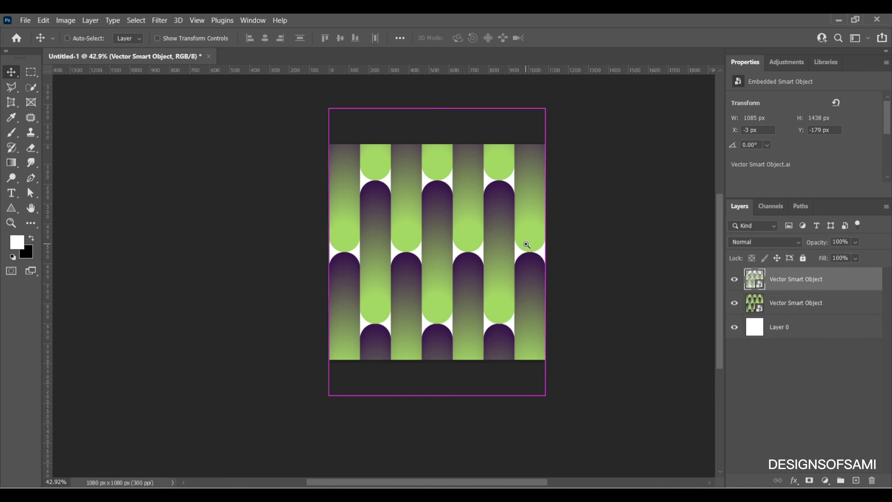
# Nudge the semi-transparent bar overlay horizontally to X 73 px so it is offset from the full-opacity bars beneath.
pyautogui.moveTo(524, 245); pyautogui.dragTo(590, 261)
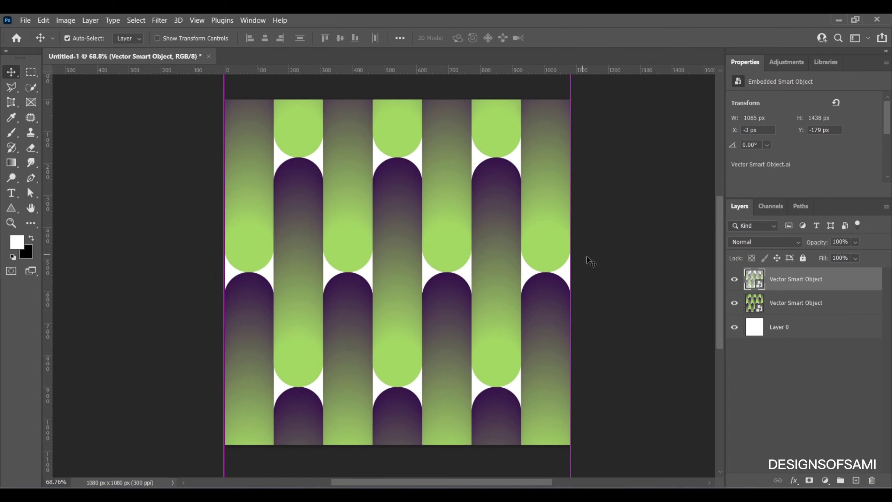
pyautogui.press('Right')
pyautogui.press('Right')
pyautogui.press('Right')
pyautogui.press('Right')
pyautogui.press('Right')
pyautogui.press('Right')
pyautogui.press('Right')
pyautogui.press('Right')
pyautogui.press('Right')
pyautogui.press('Right')
pyautogui.press('Right')
pyautogui.press('Right')
pyautogui.press('Right')
pyautogui.press('Right')
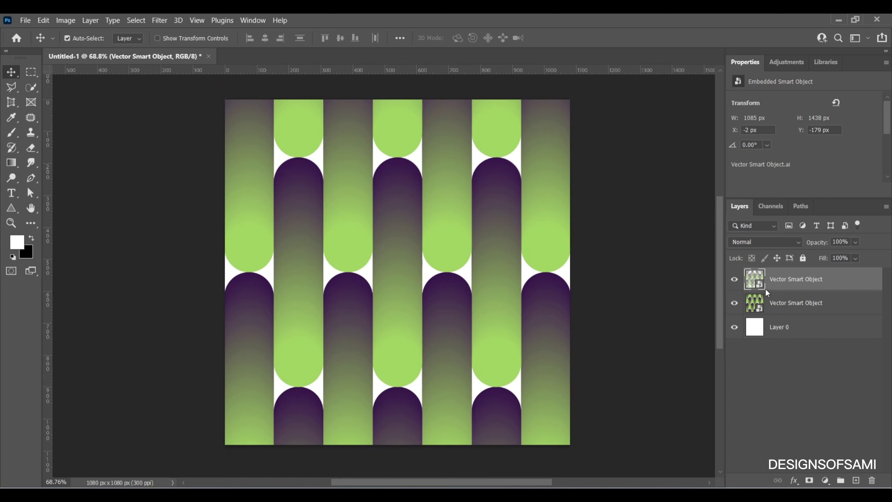
pyautogui.press('Right')
pyautogui.press('Right')
pyautogui.press('Right')
pyautogui.press('Right')
pyautogui.press('Right')
pyautogui.press('Right')
pyautogui.press('Right')
pyautogui.press('Right')
pyautogui.press('Right')
pyautogui.press('Right')
pyautogui.press('Right')
pyautogui.press('Right')
pyautogui.press('Right')
pyautogui.press('Right')
pyautogui.press('Right')
pyautogui.press('Right')
pyautogui.press('Right')
pyautogui.press('Right')
pyautogui.press('Right')
pyautogui.press('Right')
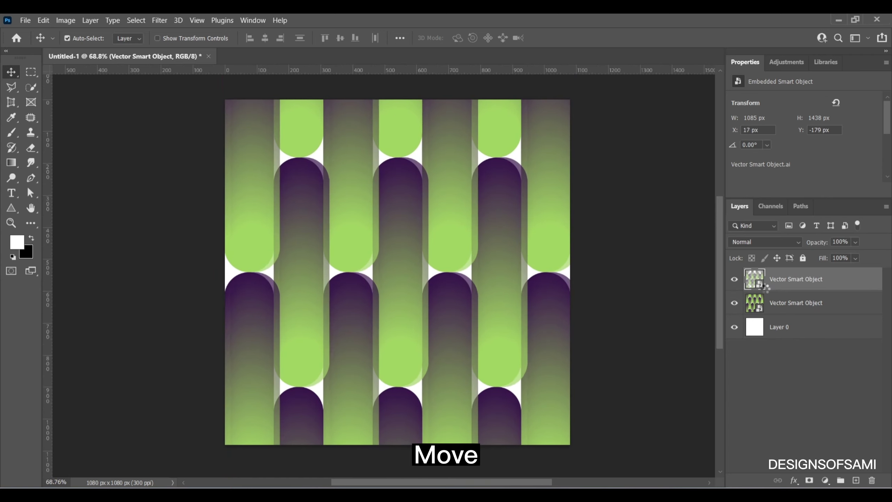
pyautogui.press('Right')
pyautogui.press('Right')
pyautogui.press('Right')
pyautogui.press('Right')
pyautogui.press('Right')
pyautogui.press('Right')
pyautogui.press('Right')
pyautogui.press('Right')
pyautogui.press('Right')
pyautogui.press('Right')
pyautogui.press('Right')
pyautogui.press('Right')
pyautogui.press('Right')
pyautogui.press('Right')
pyautogui.press('Right')
pyautogui.press('Right')
pyautogui.press('Right')
pyautogui.press('Right')
pyautogui.press('Right')
pyautogui.press('Right')
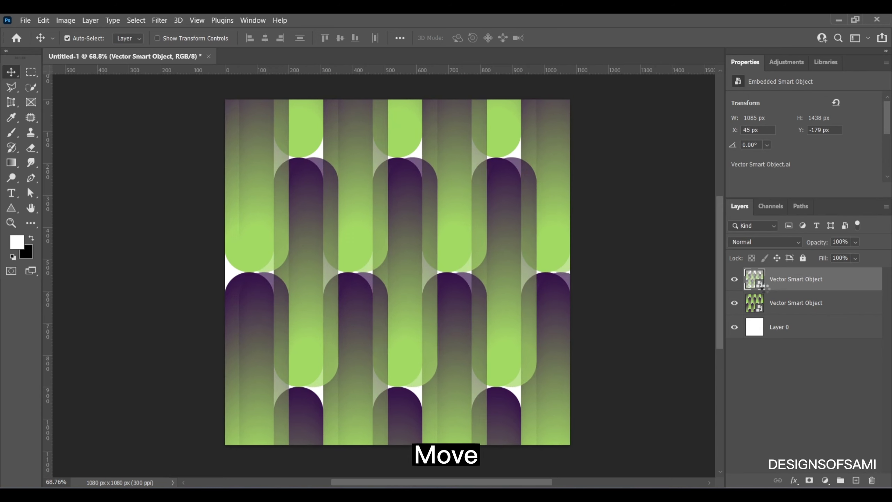
pyautogui.press('Right')
pyautogui.press('Right')
pyautogui.press('Right')
pyautogui.press('Right')
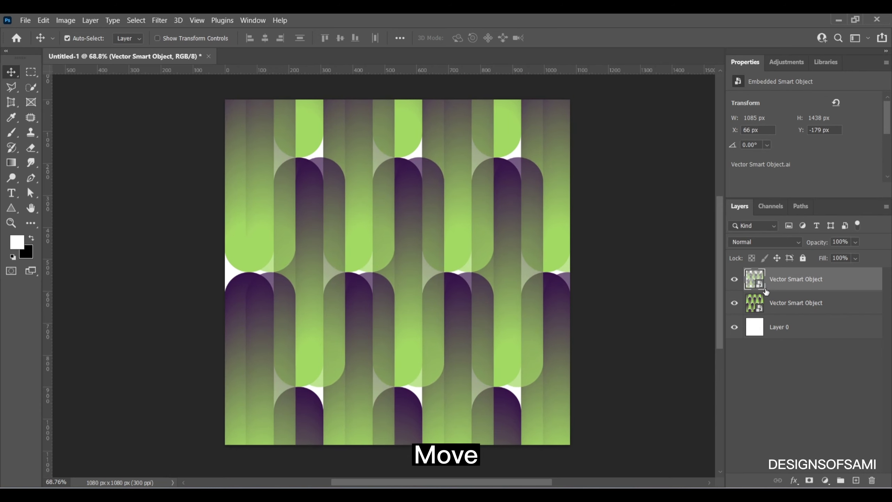
pyautogui.press('Right')
pyautogui.press('Right')
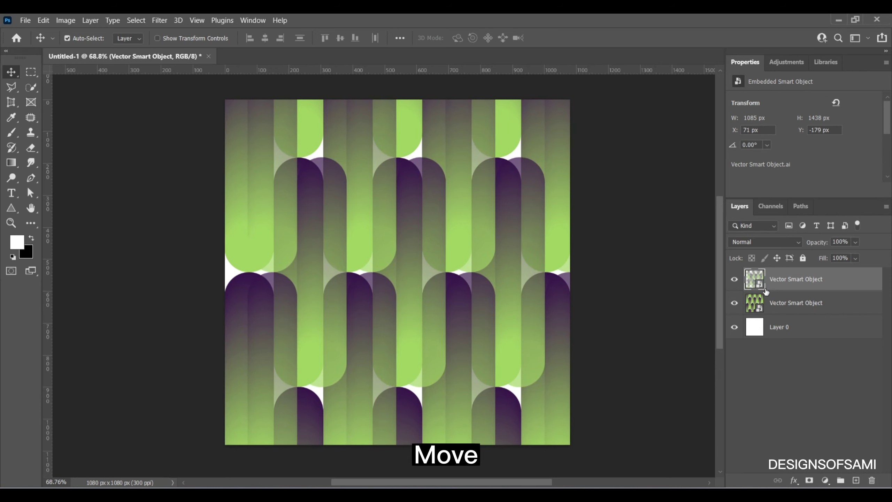
pyautogui.press('Right')
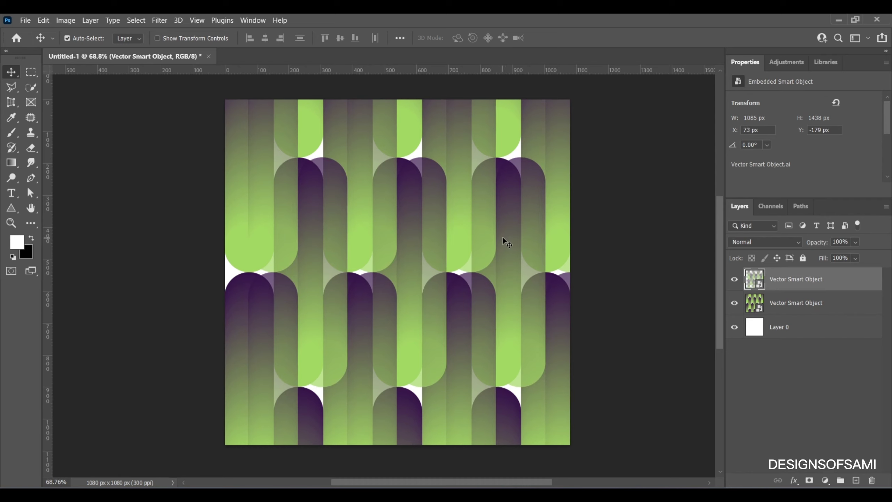
# Switch to Illustrator, copy the freeform gradient square and paste it into the Photoshop document as a Smart Object.
pyautogui.moveTo(514, 236); pyautogui.dragTo(479, 238)
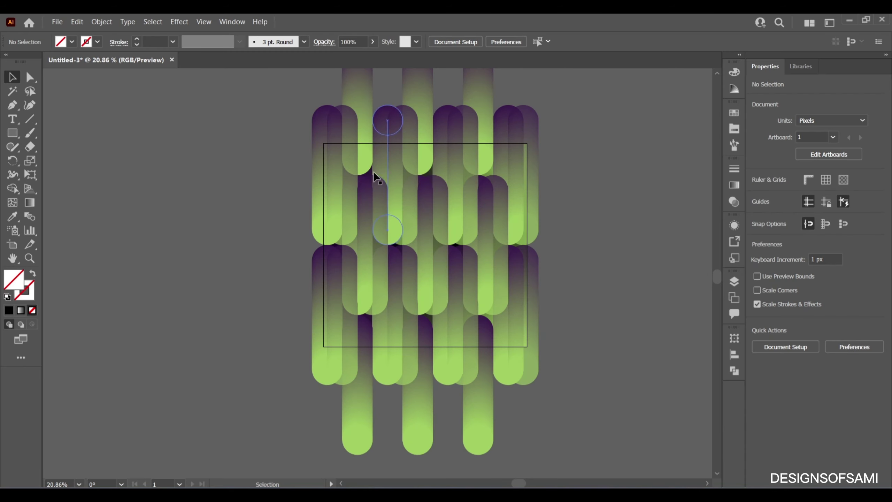
pyautogui.click(370, 172)
pyautogui.hotkey('ctrl', 'c')
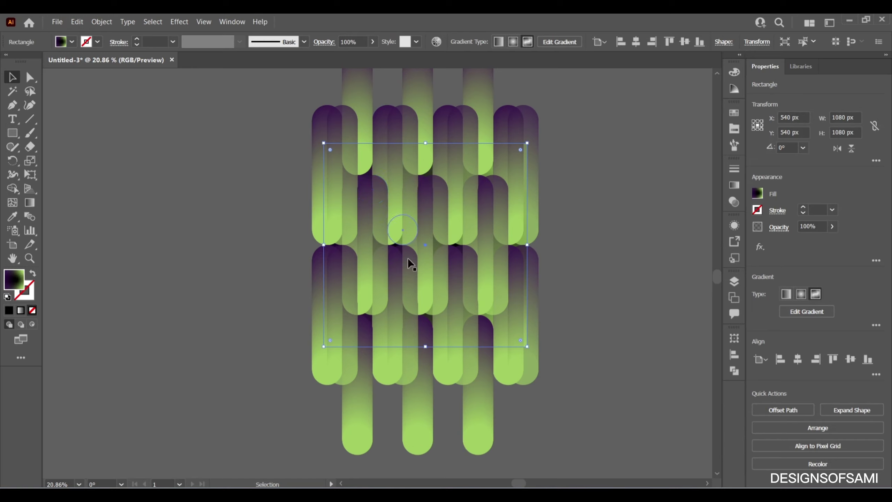
pyautogui.hotkey('ctrl', '0')
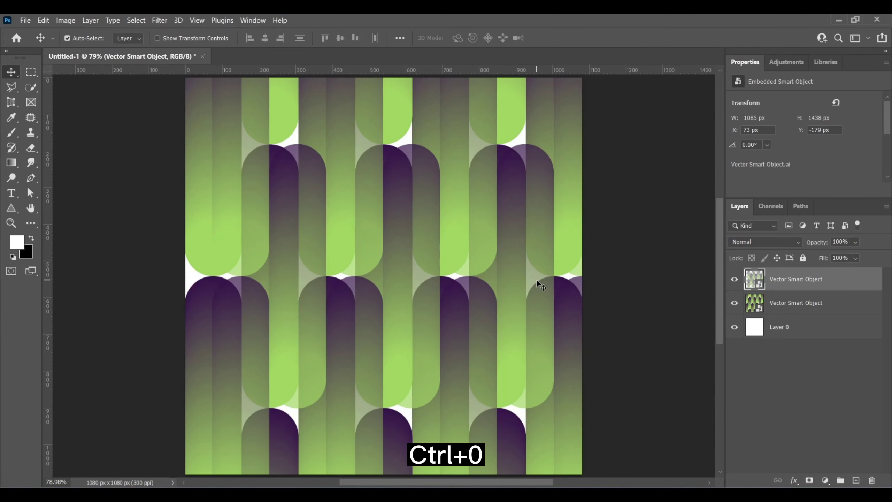
pyautogui.hotkey('ctrl', 'v')
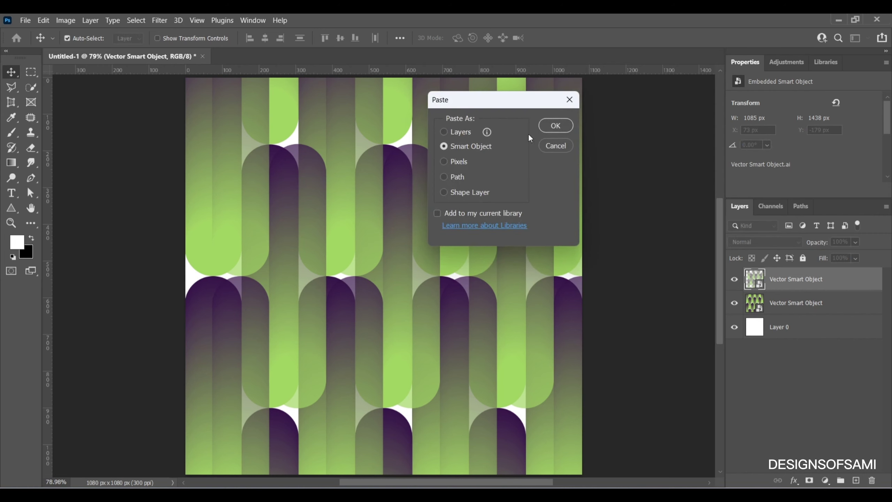
pyautogui.click(555, 126)
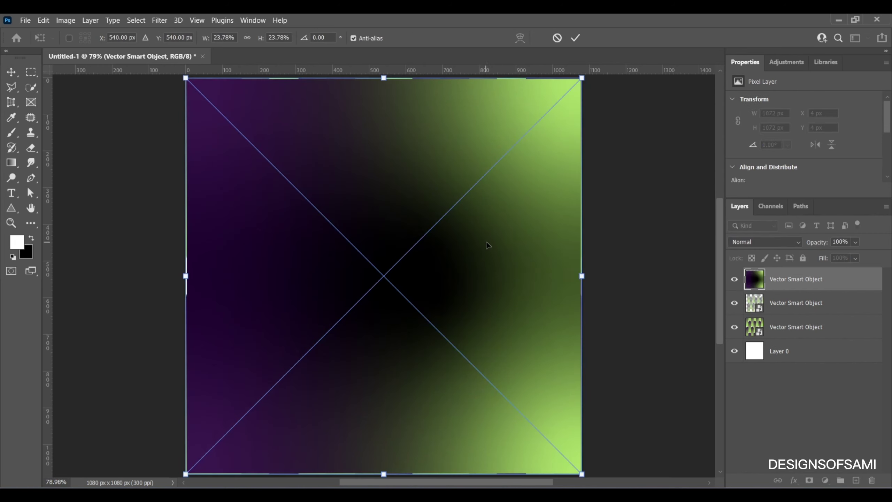
# Scale the gradient square proportionally from its centre to 24.20%, commit it, and move its layer below both bar layers.
pyautogui.moveTo(501, 242); pyautogui.dragTo(487, 242)
pyautogui.moveTo(501, 274); pyautogui.dragTo(497, 270)
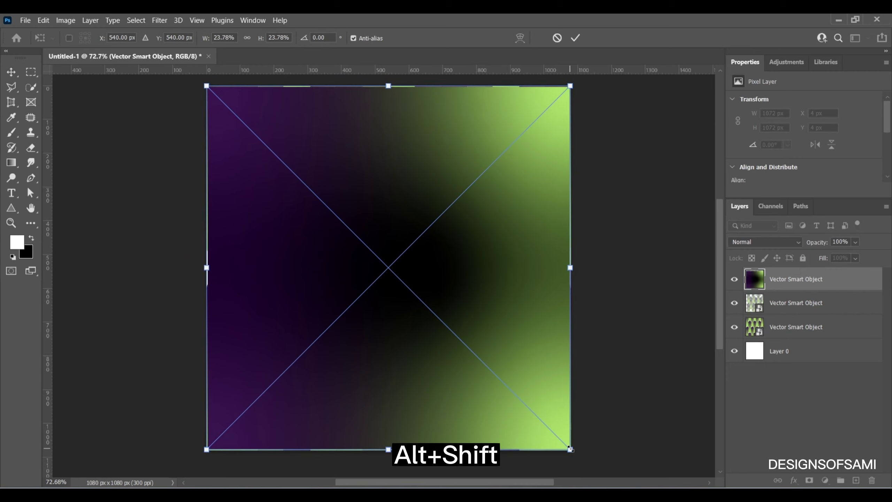
pyautogui.moveTo(570, 451); pyautogui.dragTo(574, 453)
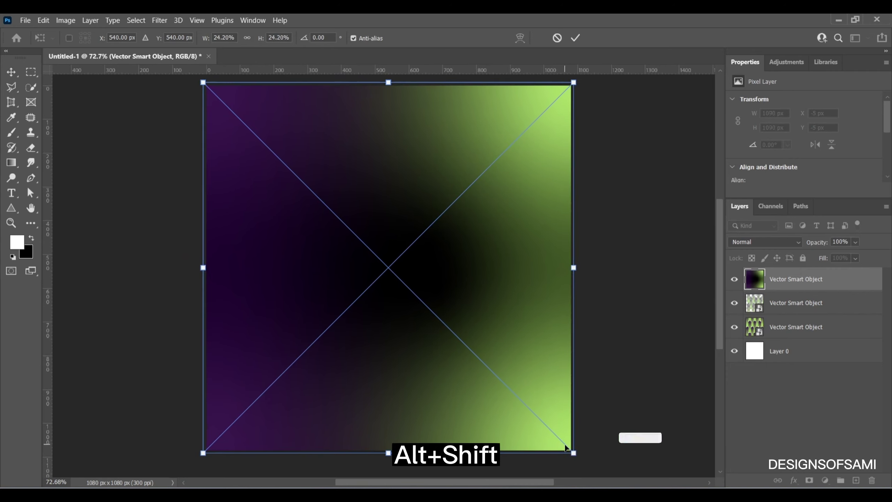
pyautogui.press('Return')
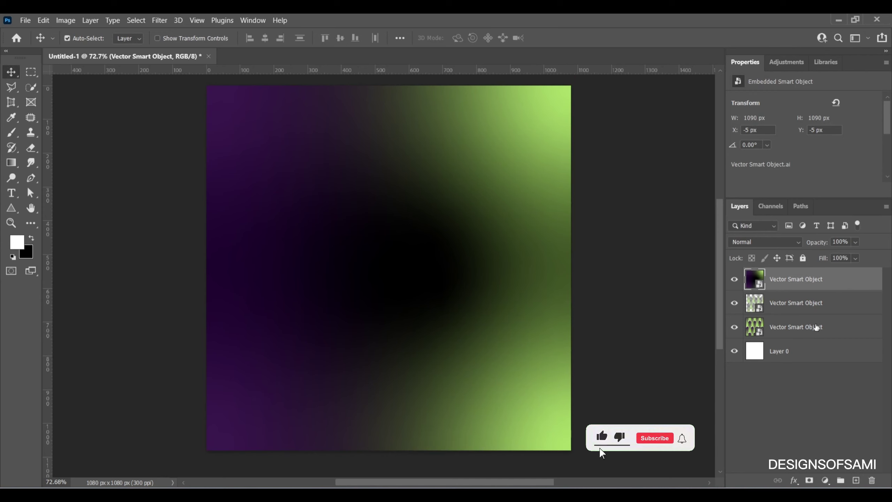
pyautogui.moveTo(836, 288); pyautogui.dragTo(832, 340)
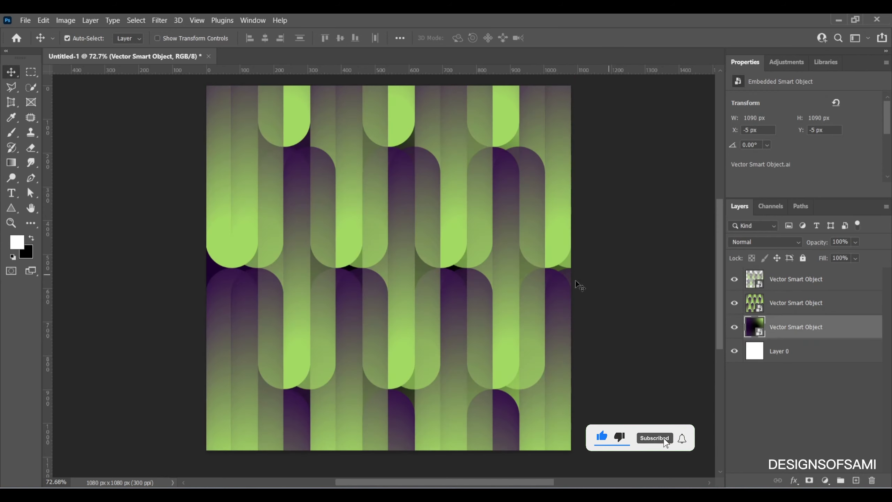
# Convert the semi-transparent bar overlay layer to a Smart Object.
pyautogui.click(796, 278)
pyautogui.rightClick(795, 278)
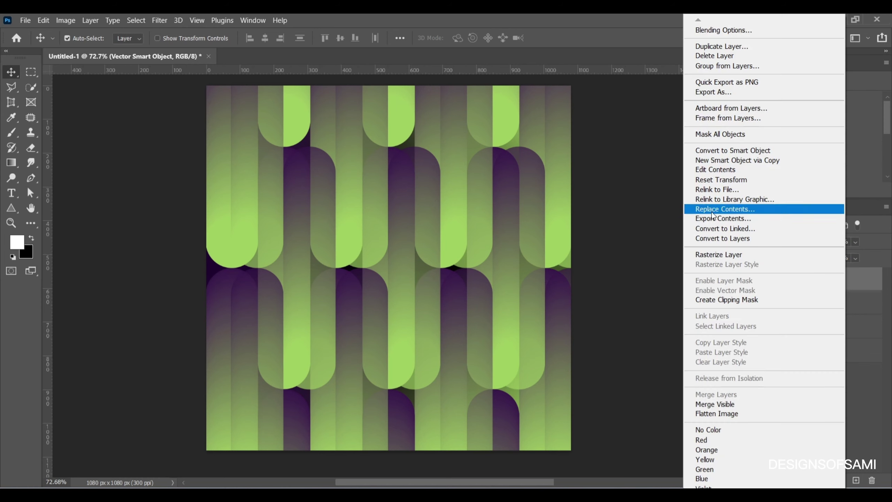
pyautogui.click(732, 151)
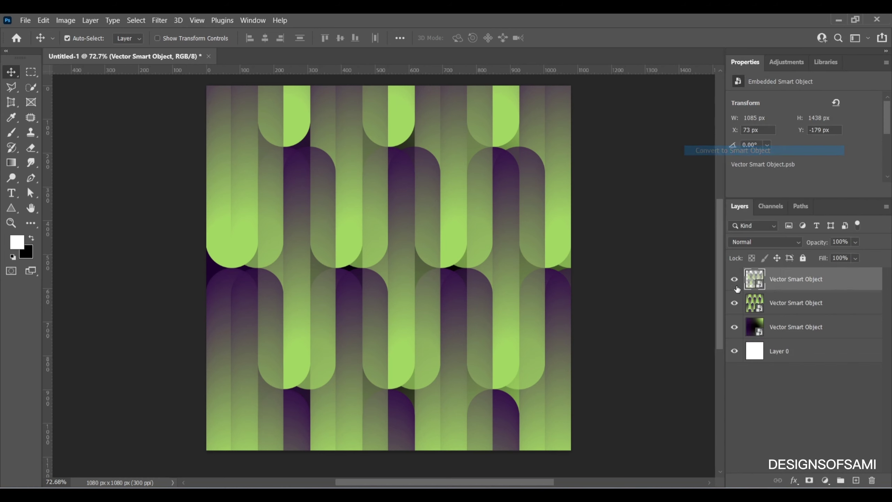
# Apply the Add Noise filter to the overlay layer with a 10% amount and Gaussian distribution.
pyautogui.click(162, 21)
pyautogui.moveTo(241, 195)
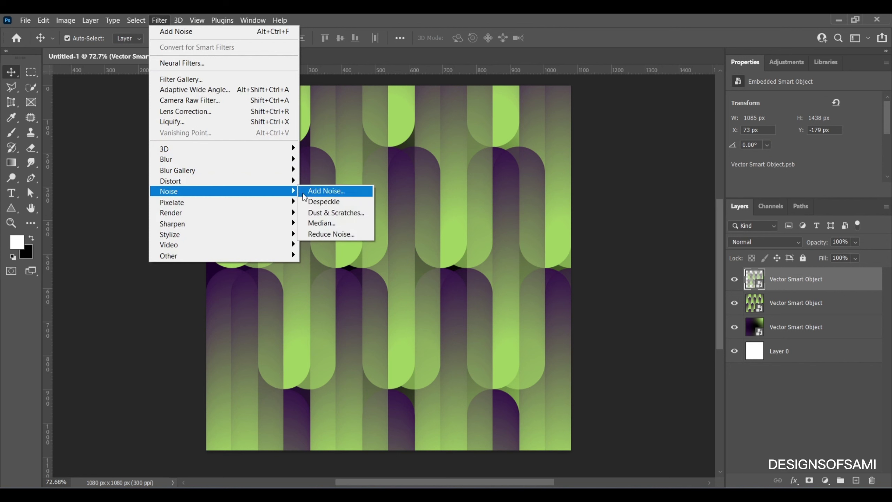
pyautogui.click(326, 191)
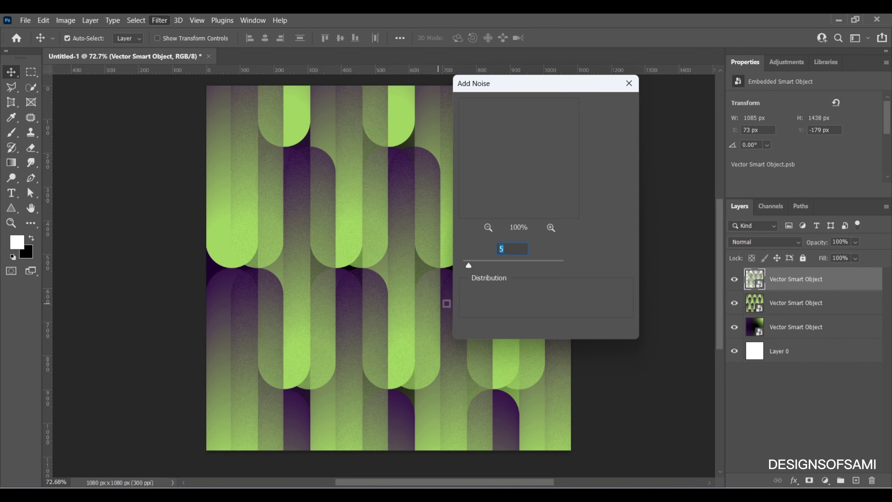
pyautogui.moveTo(497, 89); pyautogui.dragTo(570, 108)
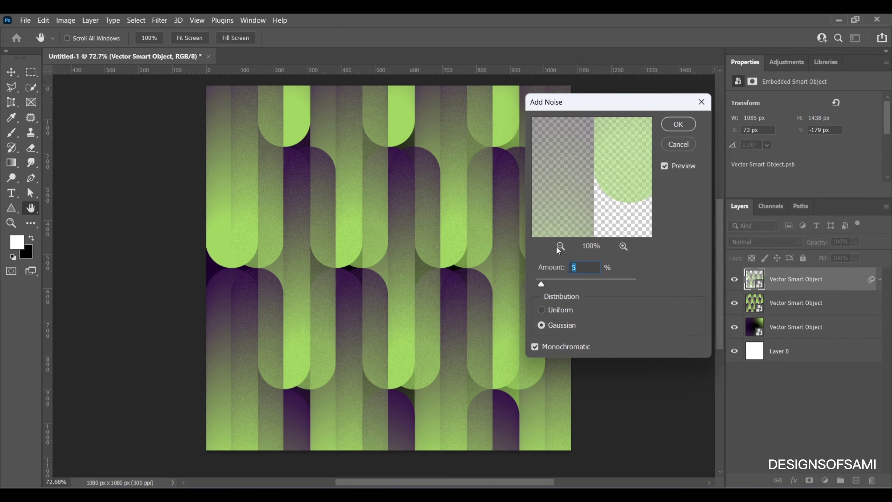
pyautogui.click(557, 327)
pyautogui.moveTo(576, 268); pyautogui.dragTo(559, 268)
pyautogui.write('10')
pyautogui.click(678, 124)
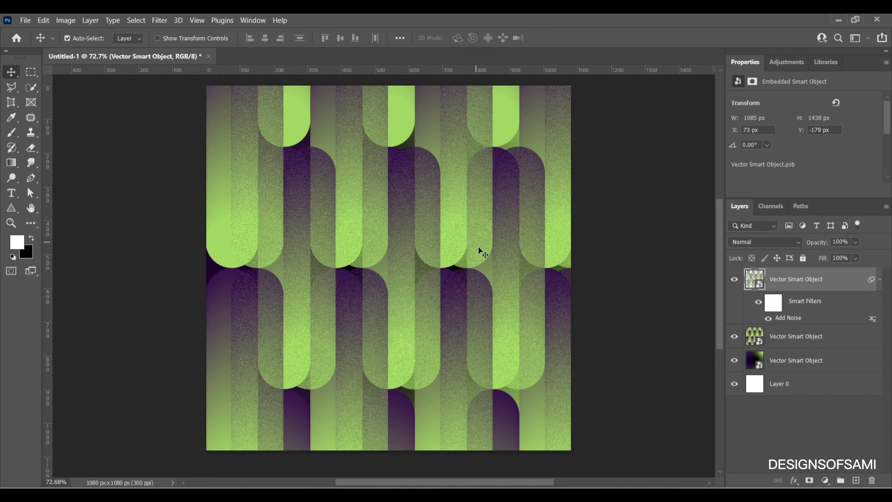
# Convert the freeform gradient square layer to a Smart Object.
pyautogui.click(807, 362)
pyautogui.rightClick(838, 356)
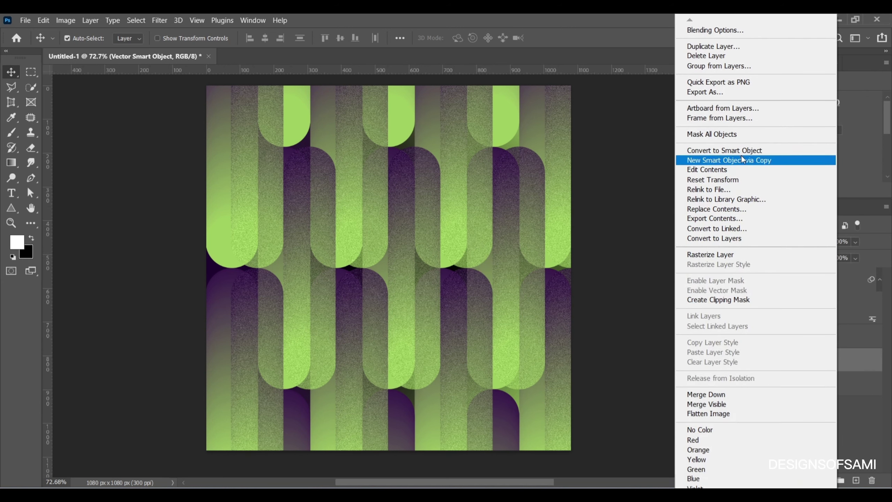
pyautogui.click(773, 149)
# Apply the Add Noise filter to the gradient square layer with a 5% amount and Gaussian distribution.
pyautogui.click(160, 20)
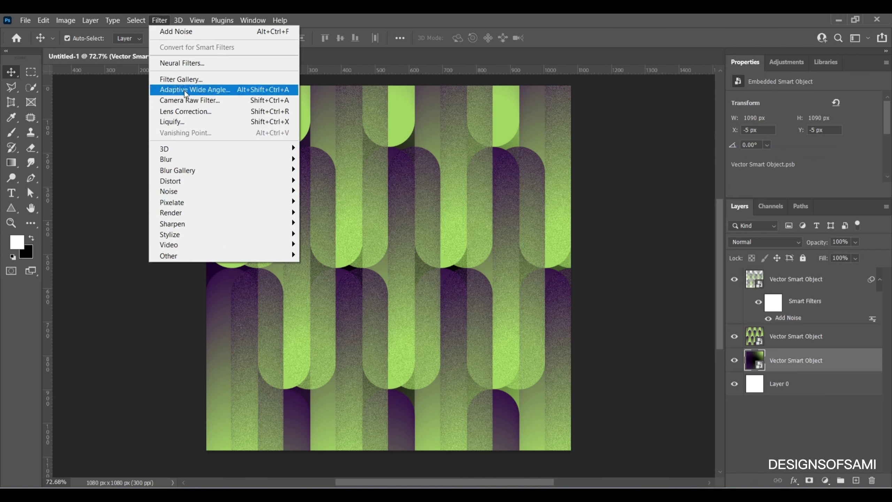
pyautogui.moveTo(279, 195)
pyautogui.click(316, 191)
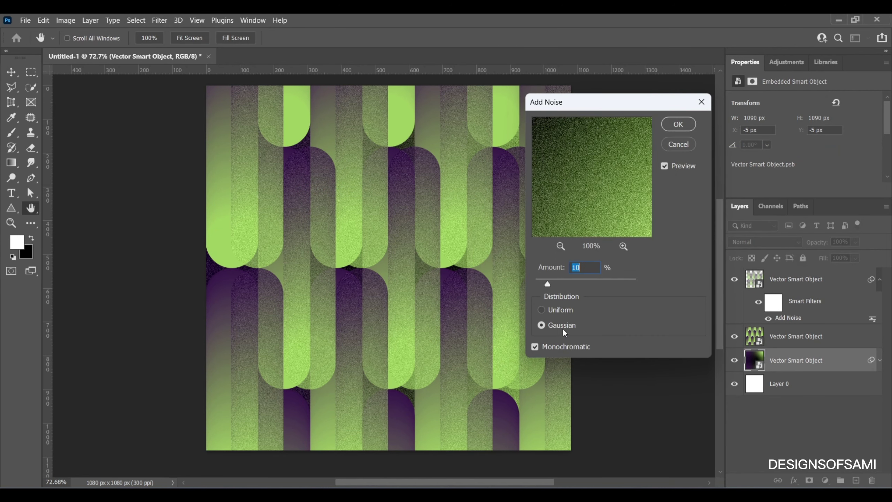
pyautogui.write('5')
pyautogui.click(679, 124)
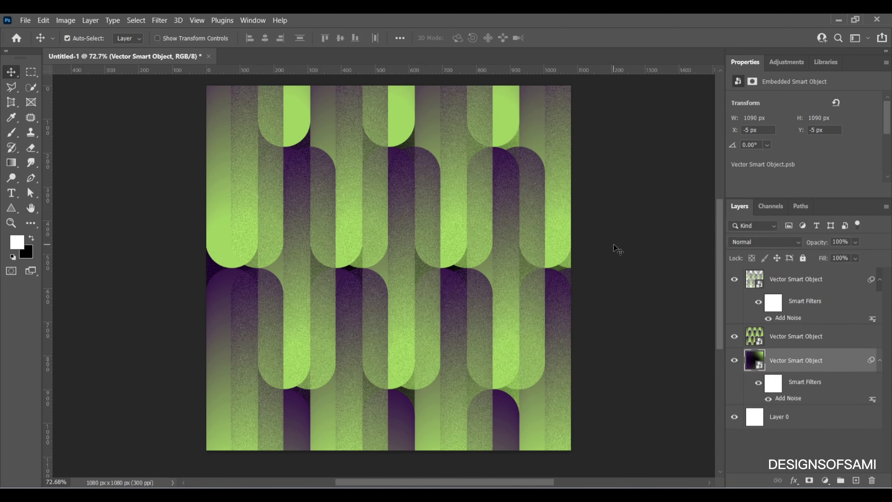
pyautogui.hotkey('ctrl', '0')
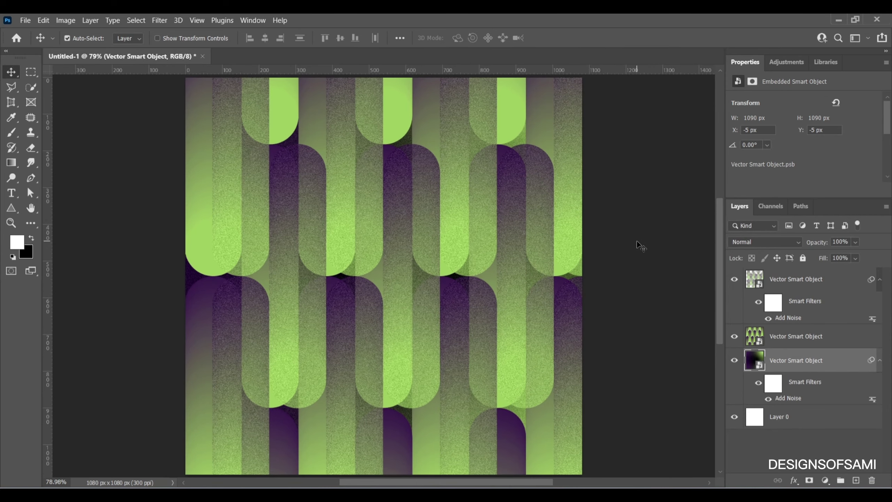